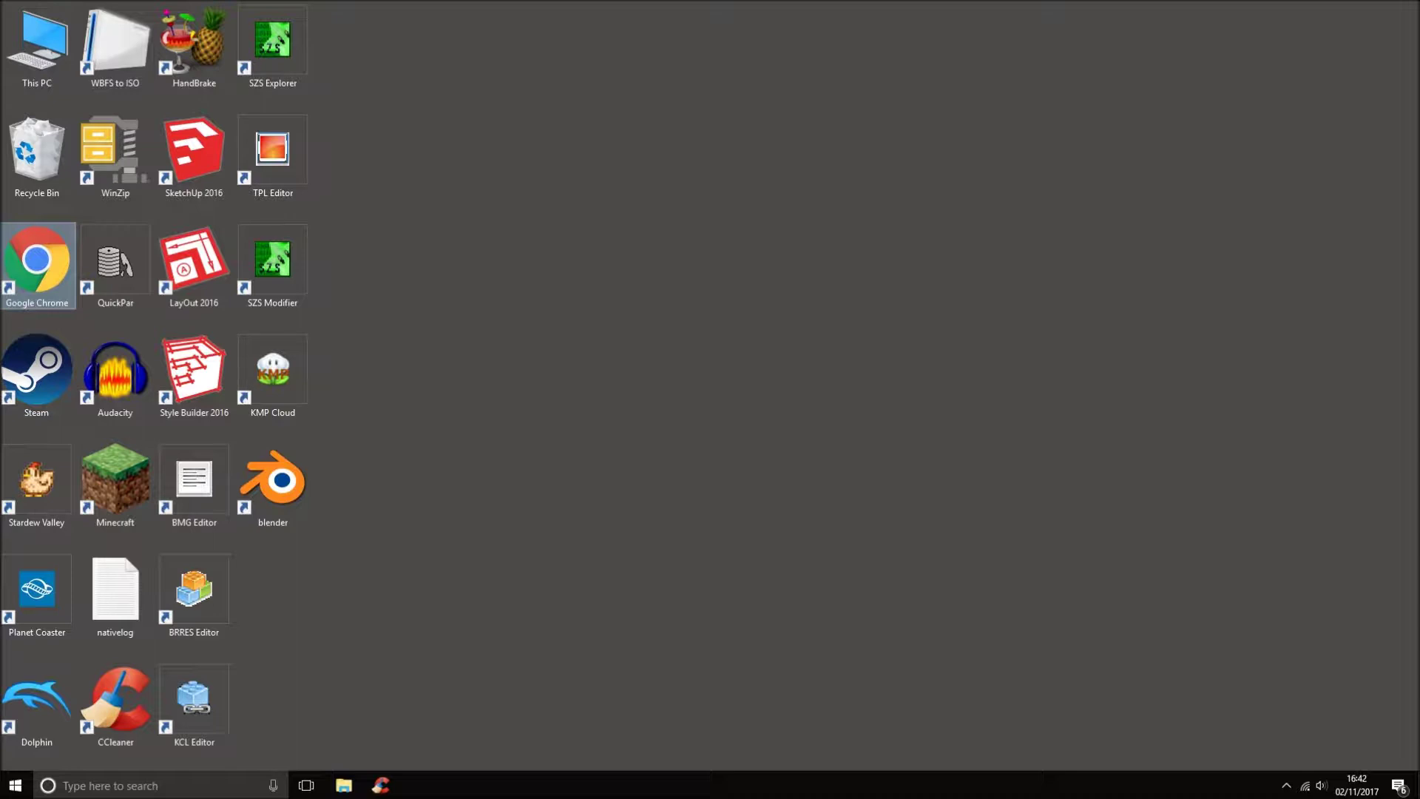
Set the headset earphone volume to 19.
left_click(1323, 787)
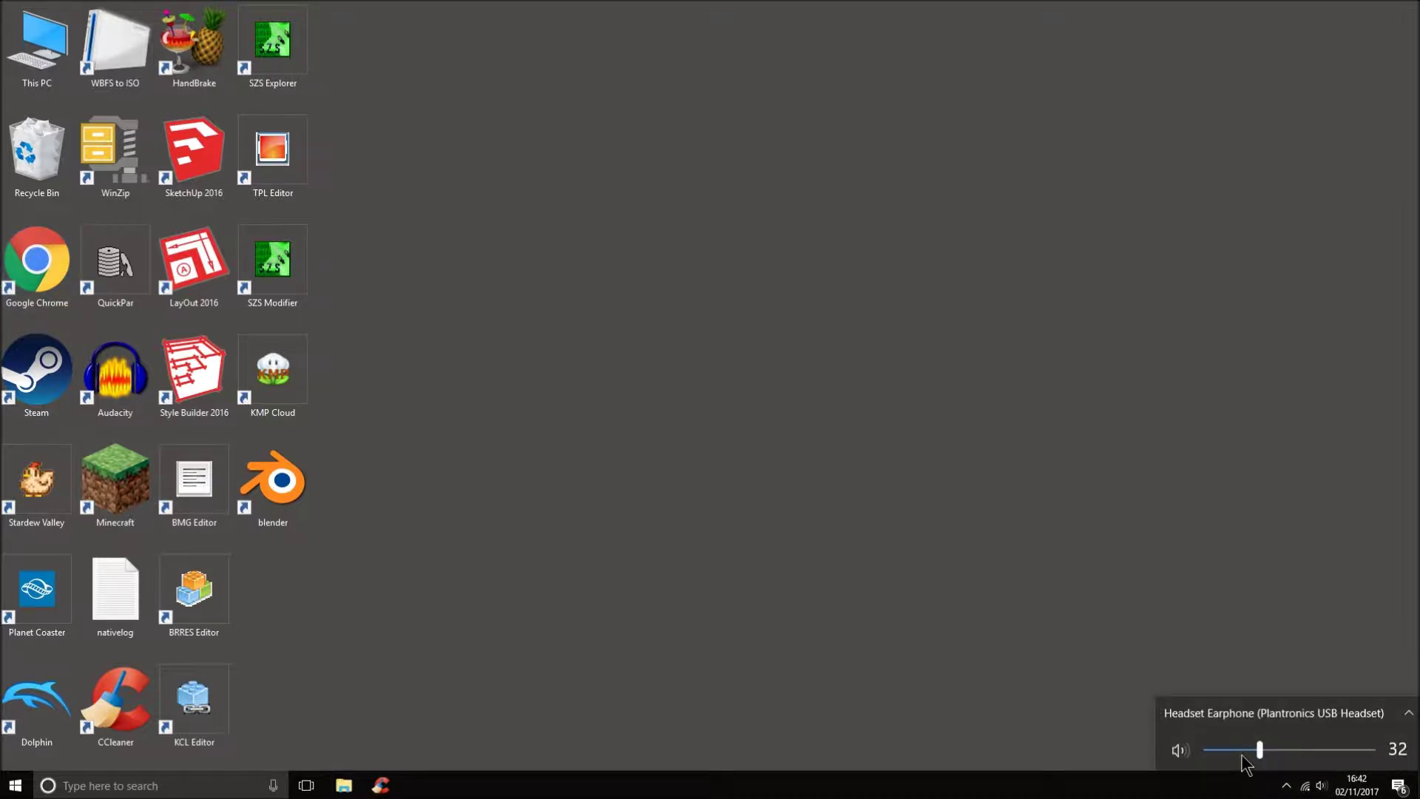
left_click_drag(1242, 755, 1228, 754)
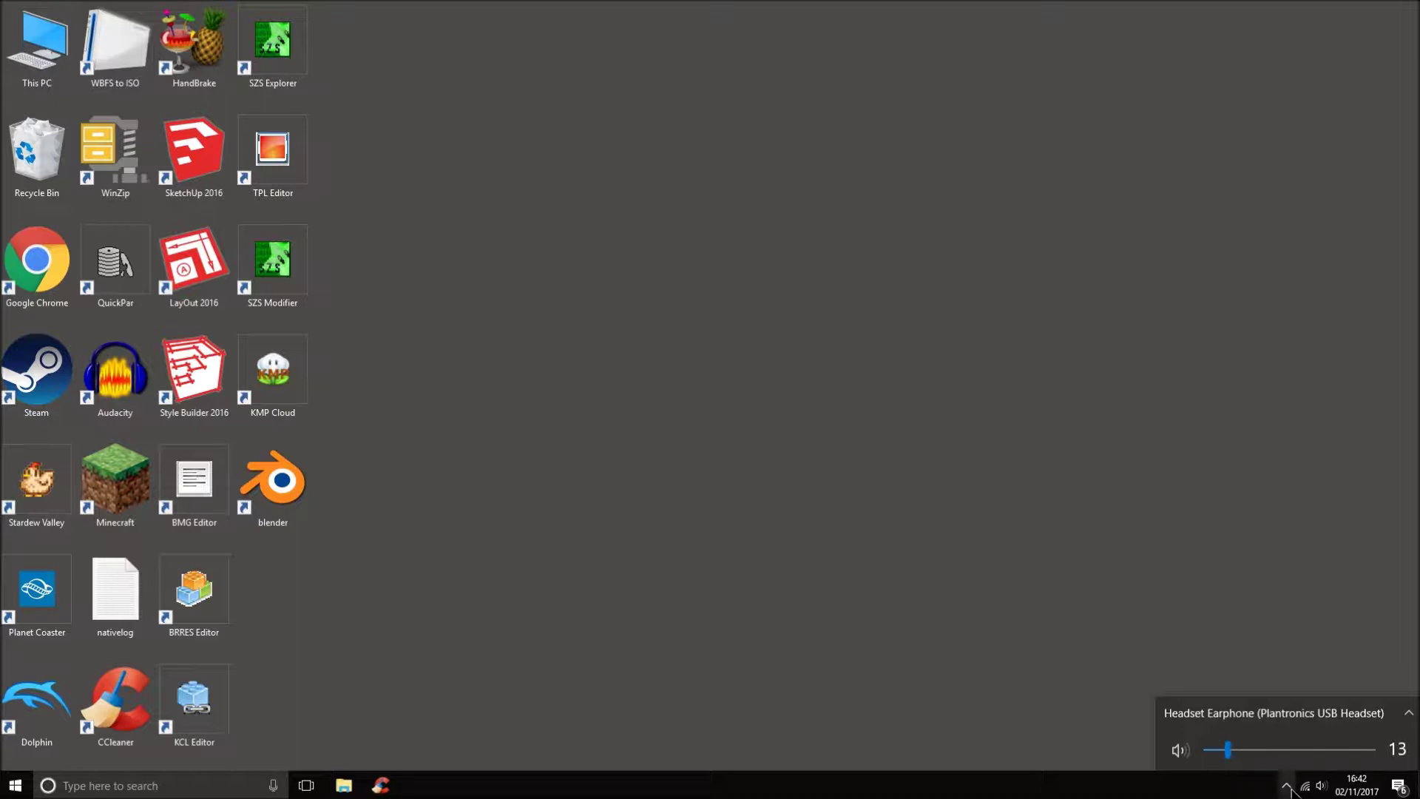
left_click(1246, 756)
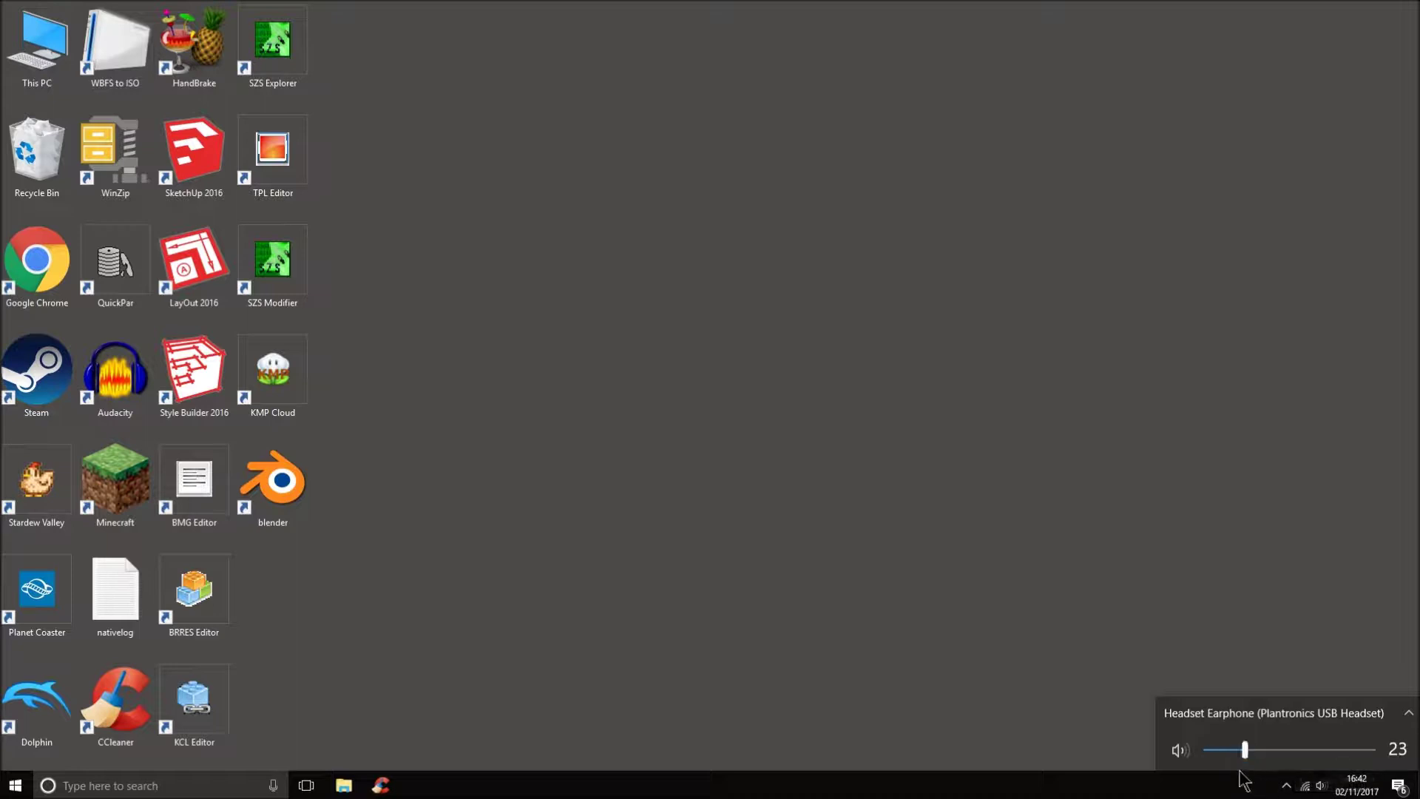
left_click(1239, 754)
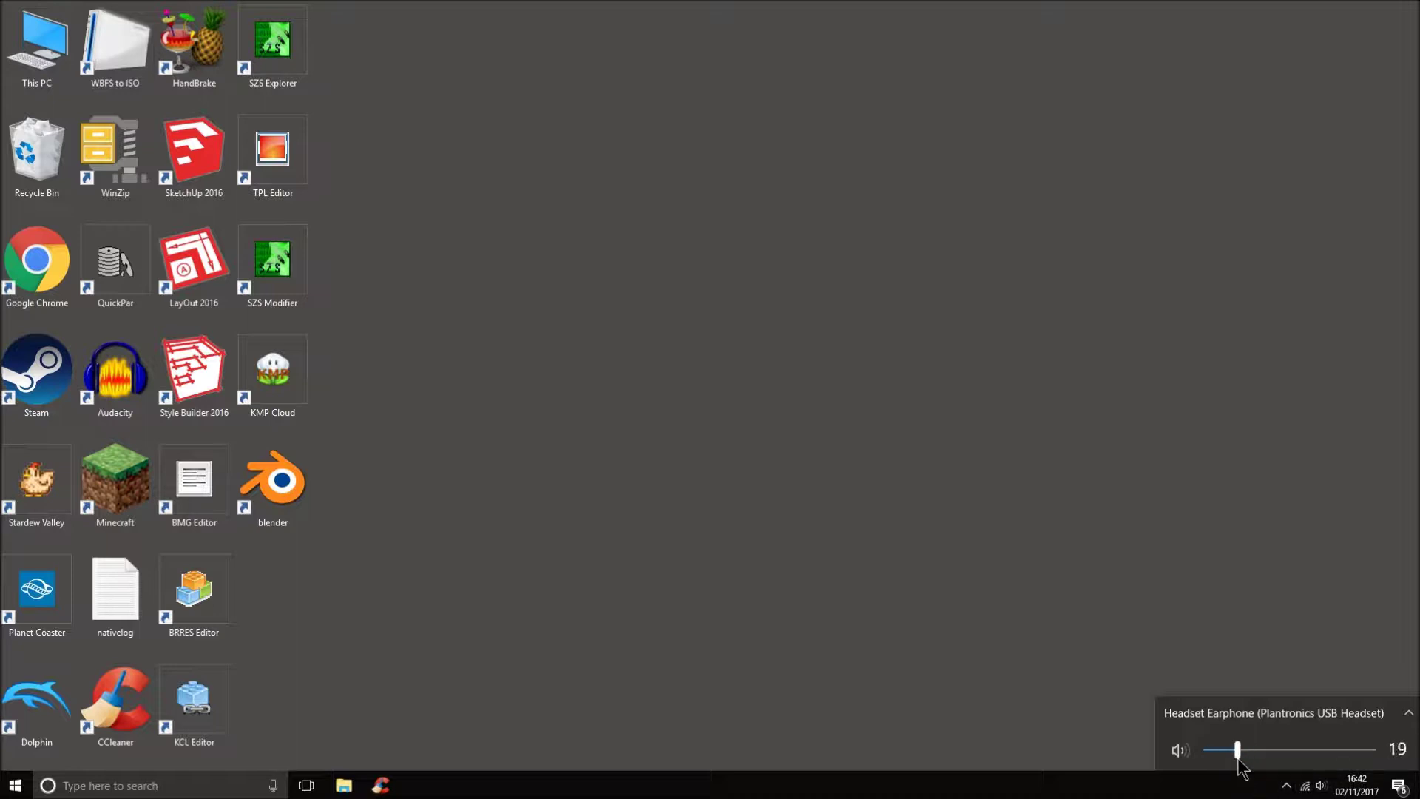
left_click(1322, 786)
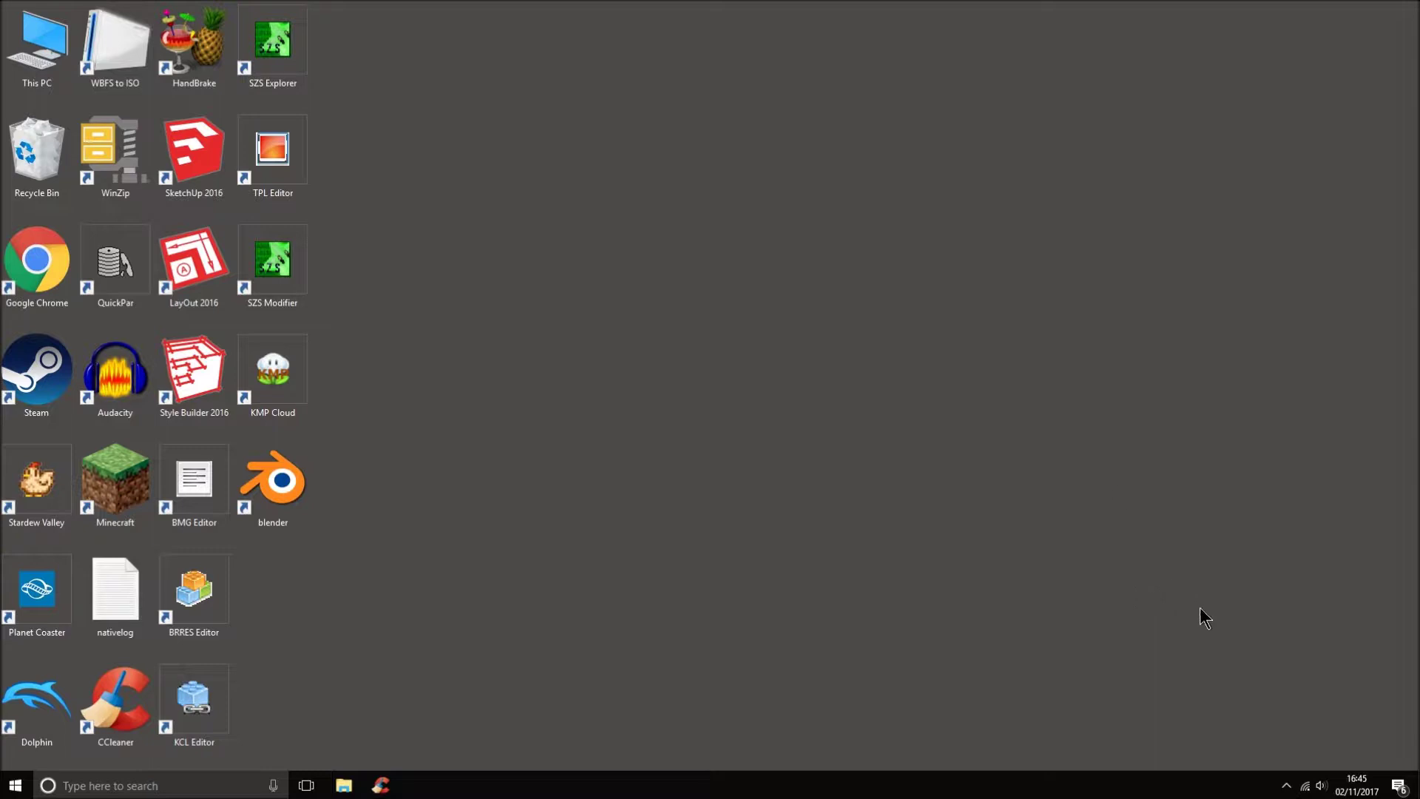
Open the Wii folder inside Games > Dolphin Roms on Local Disk (C:).
double_click(11, 27)
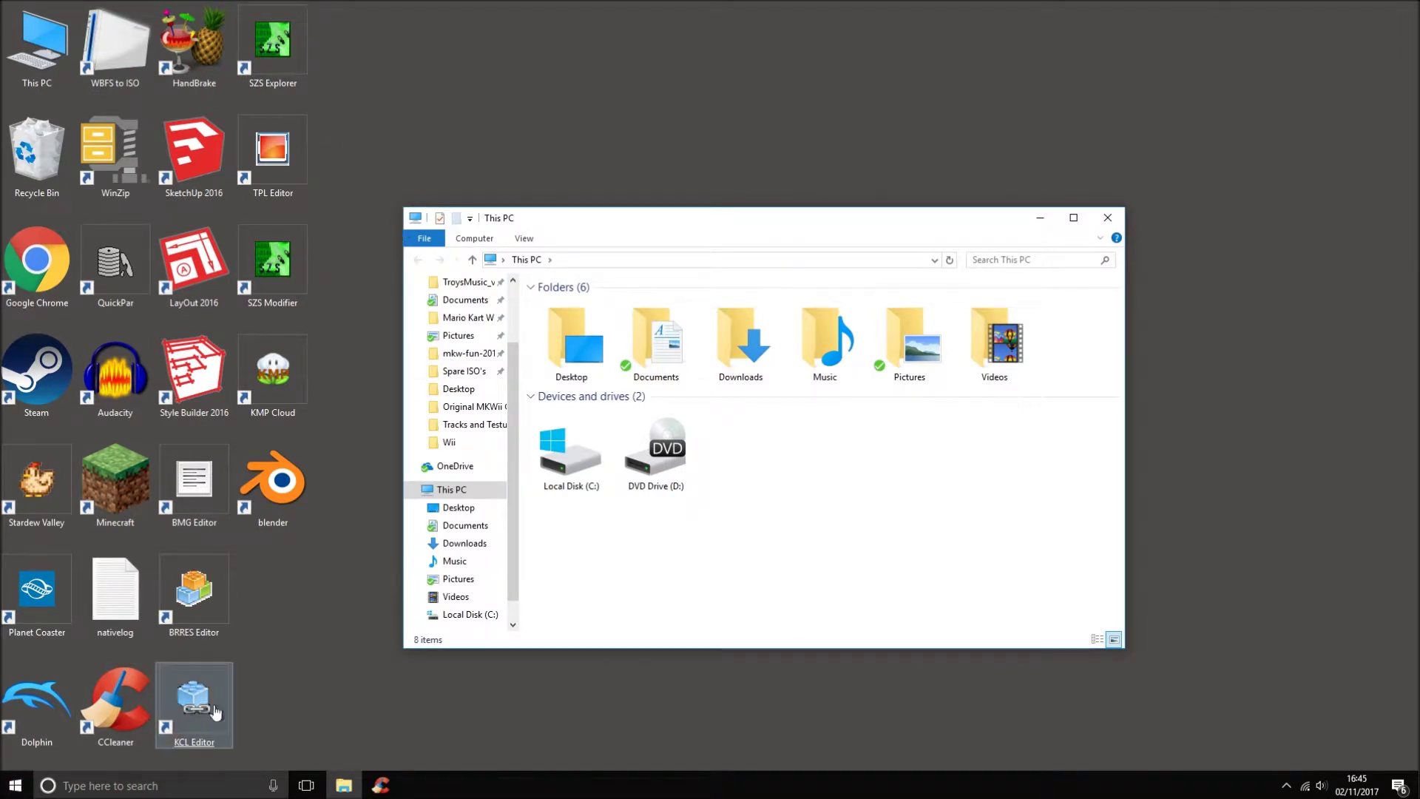
left_click(566, 470)
double_click(566, 470)
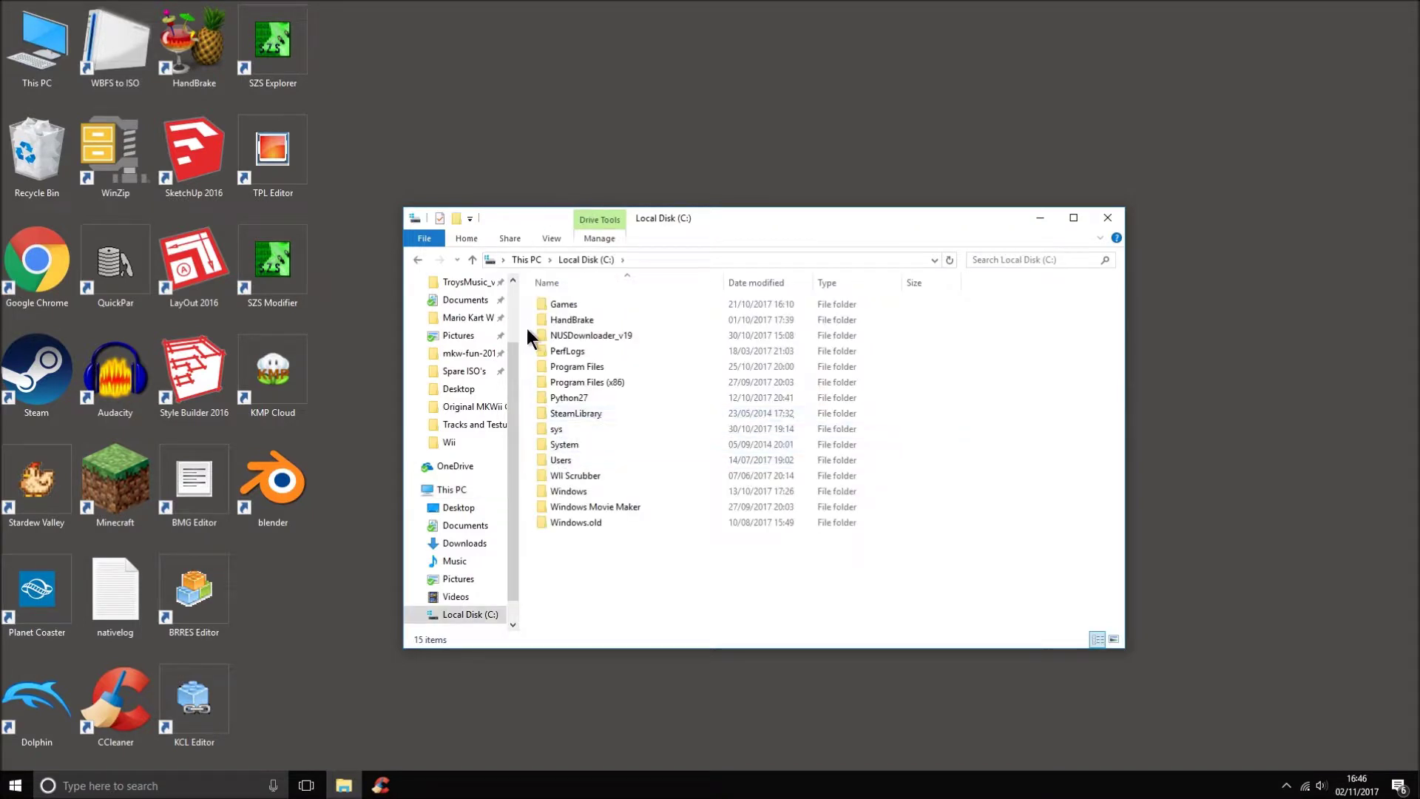
left_click(570, 308)
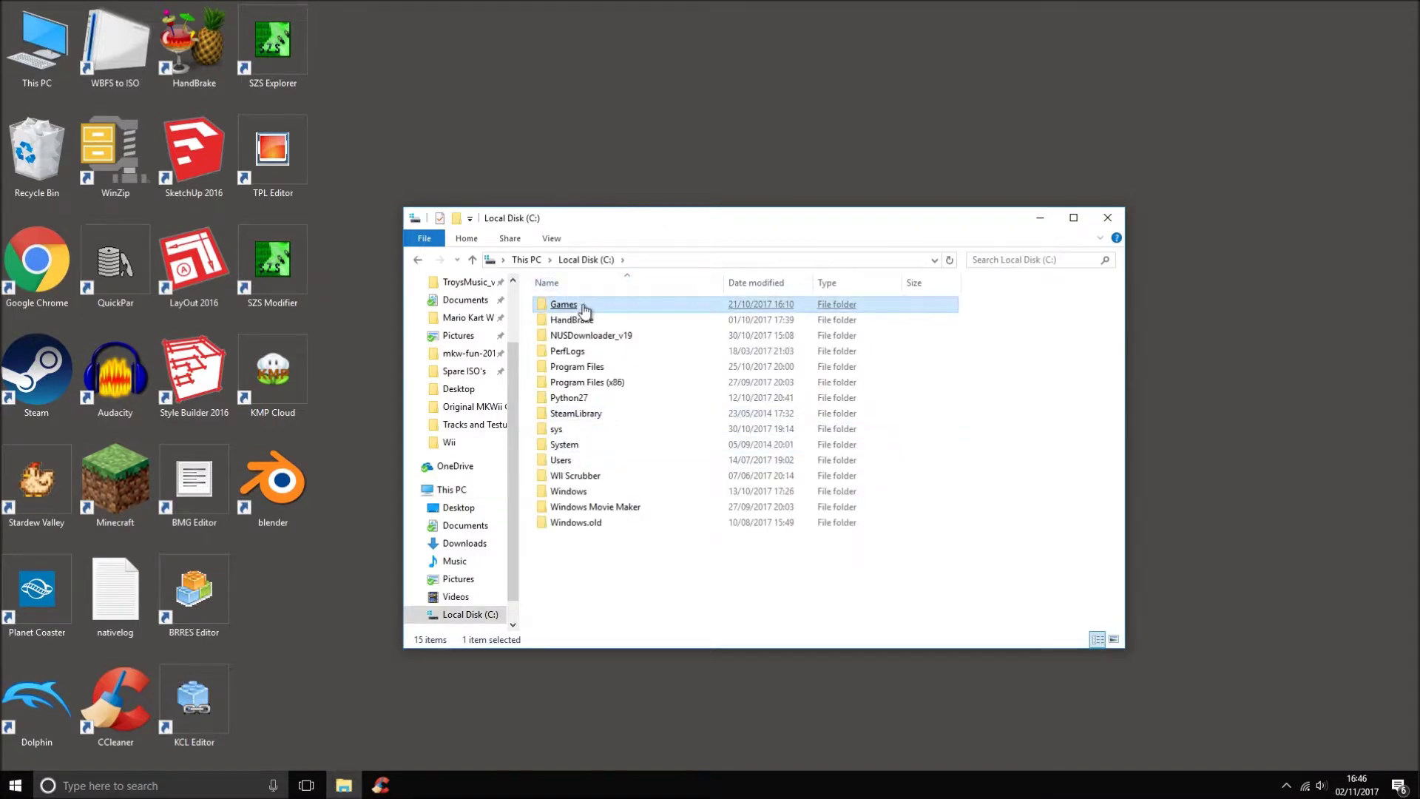
double_click(582, 307)
double_click(592, 305)
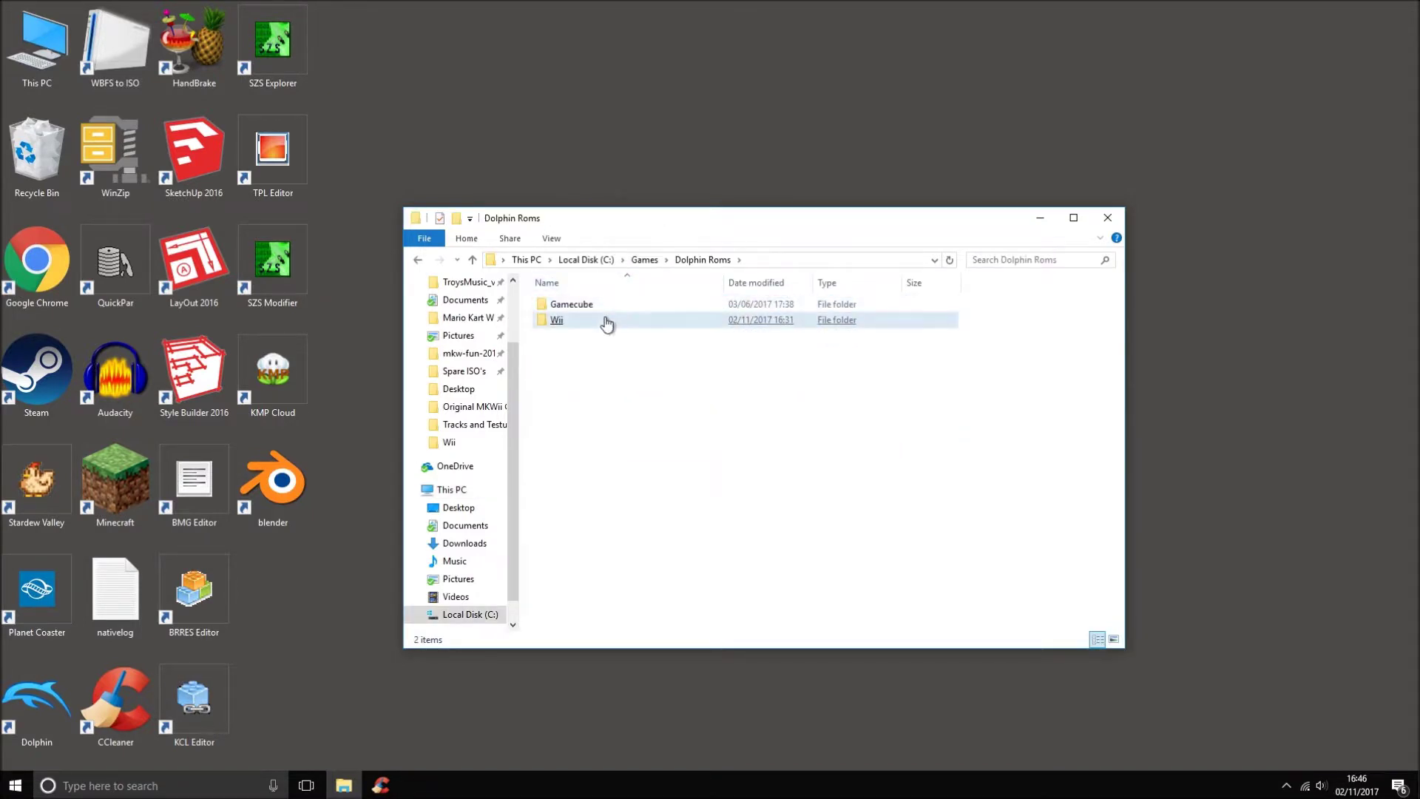
double_click(602, 319)
Open the mkw-wiimmfi-patcher-v3 folder and select the patch-wiimmfi Windows batch file.
left_click(605, 311)
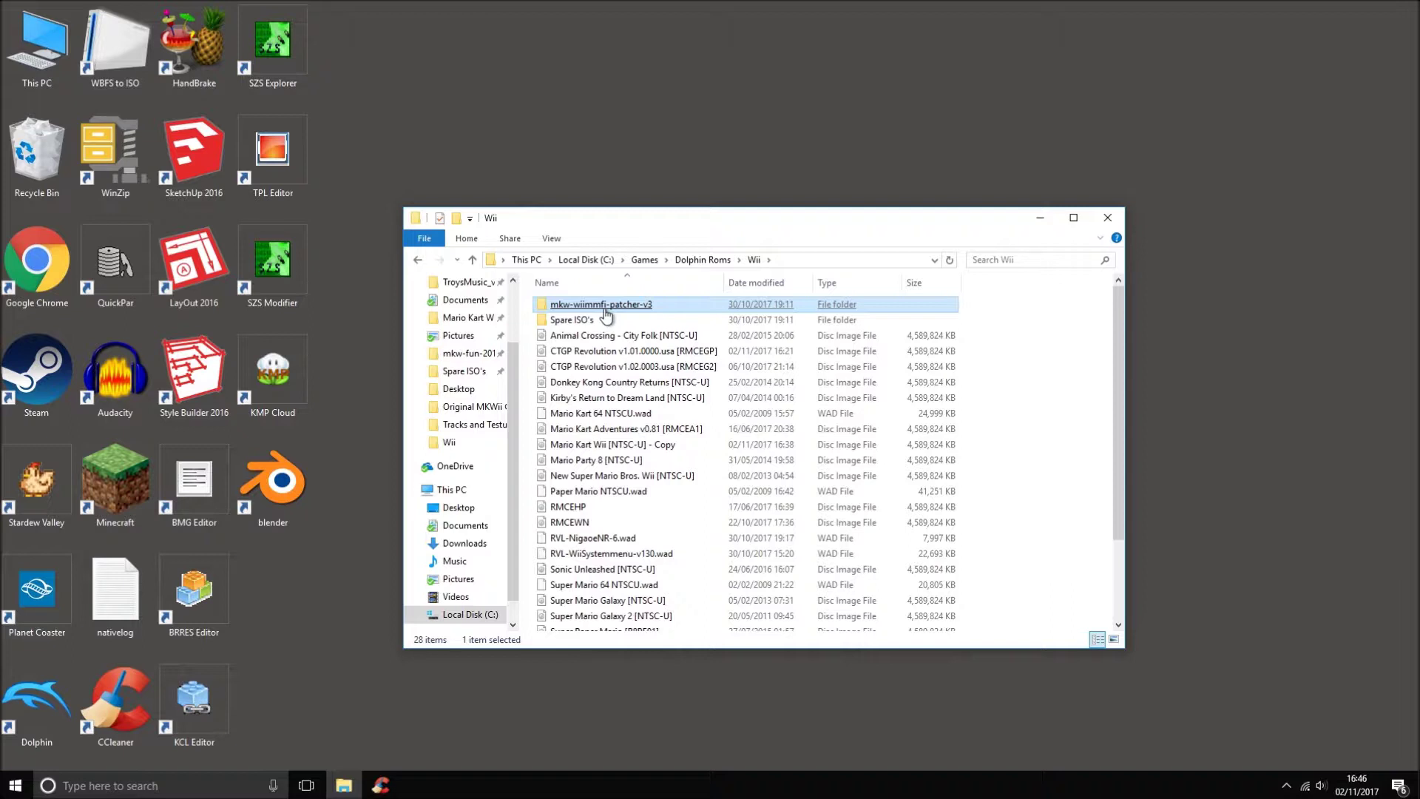
left_click(604, 311)
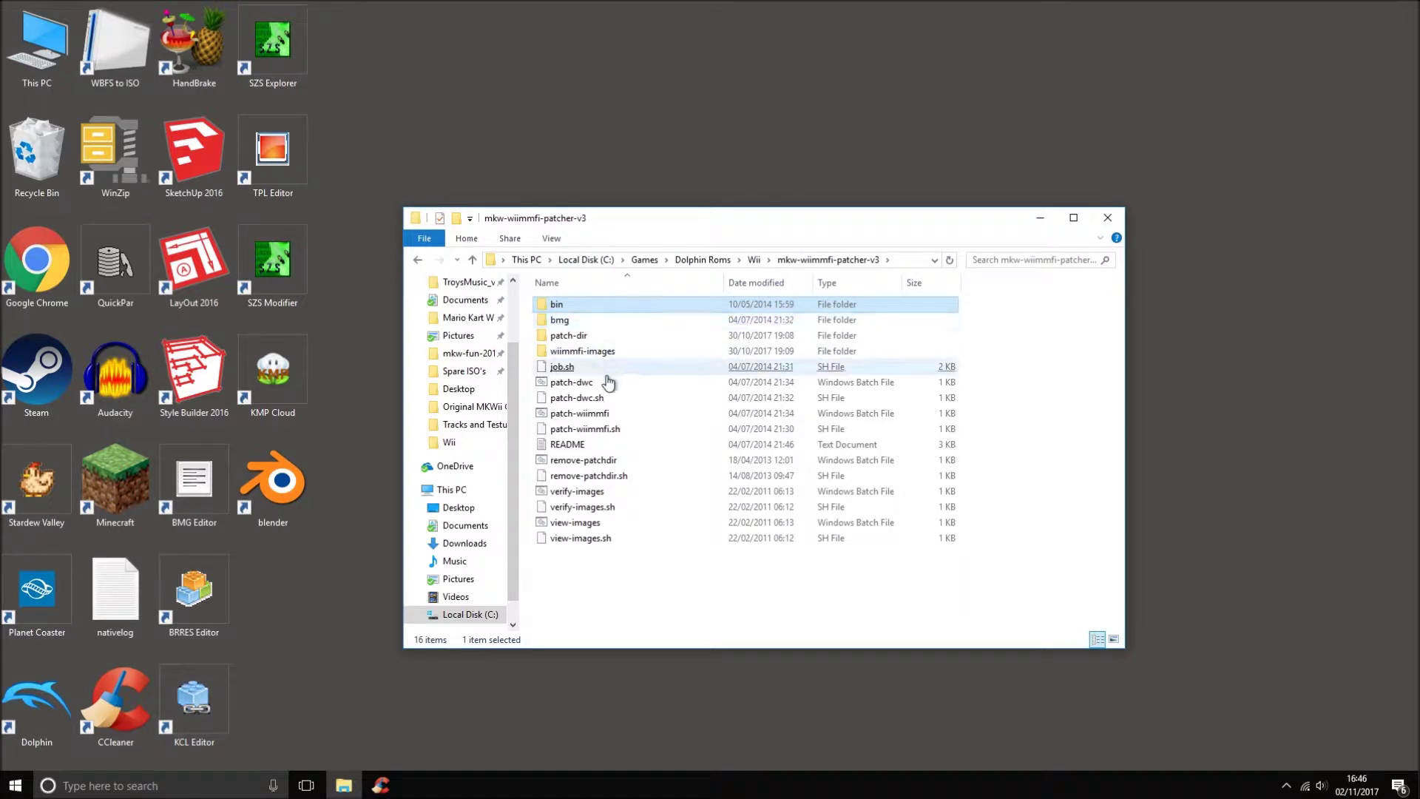
left_click(611, 429)
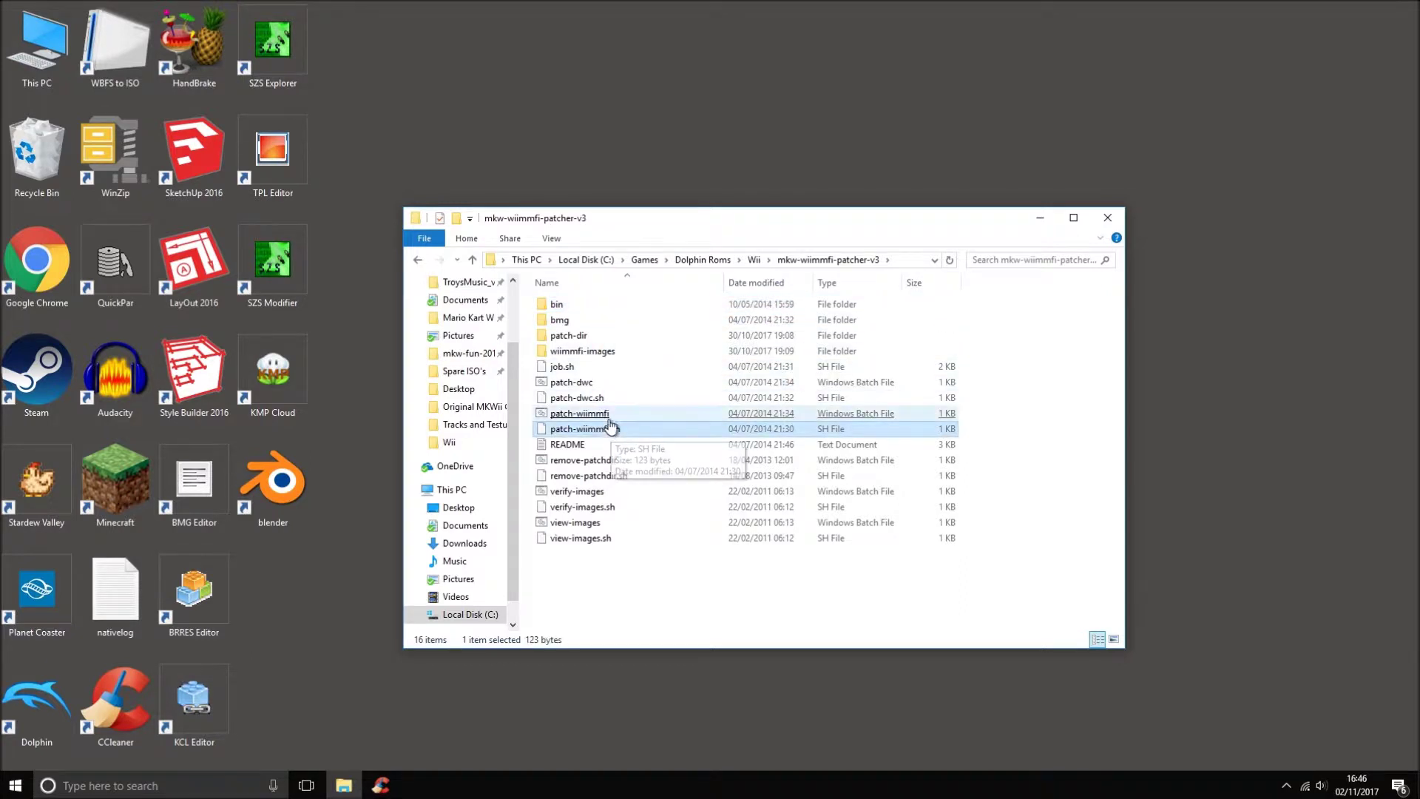
left_click(607, 418)
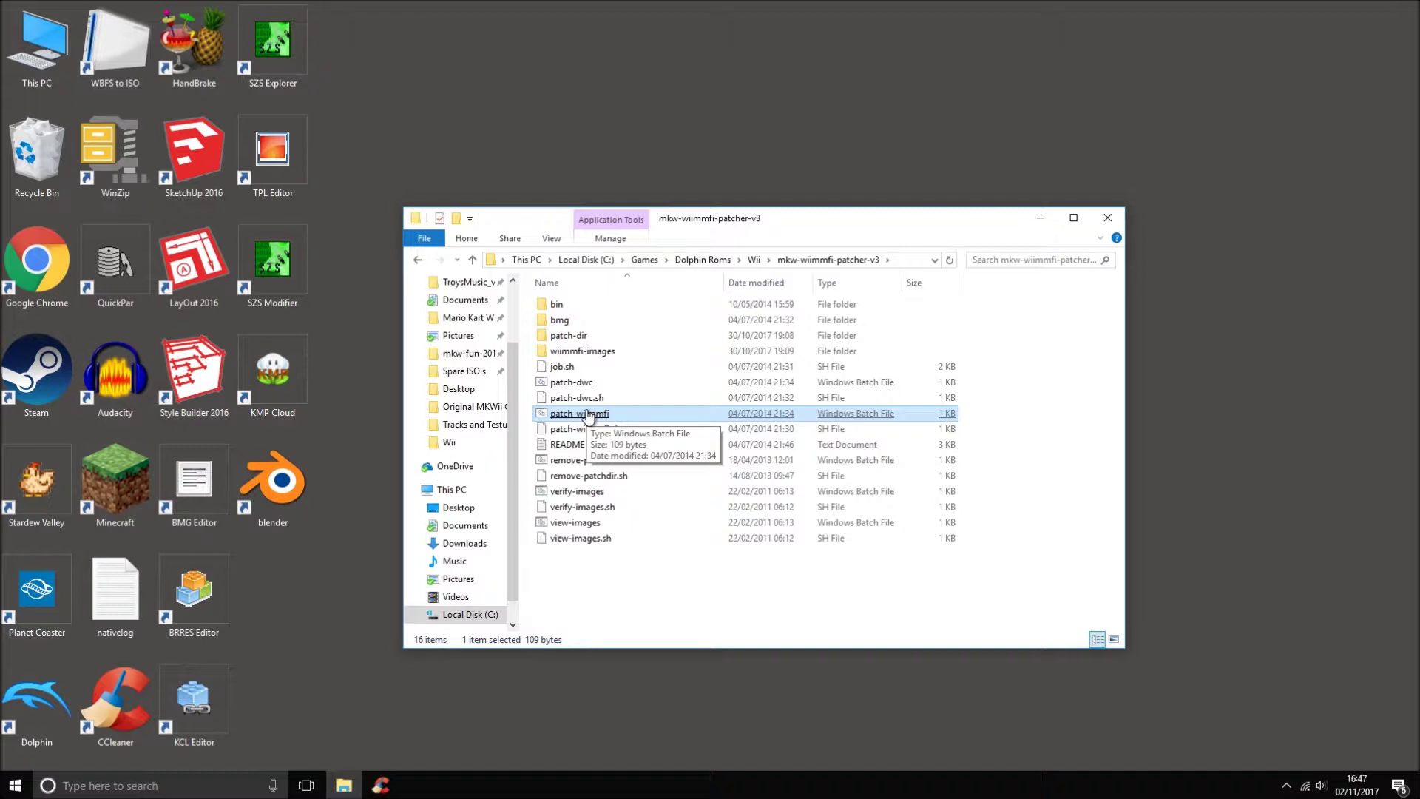
Check the contents of the wiimmfi-images folder and return to the patcher folder.
left_click(588, 355)
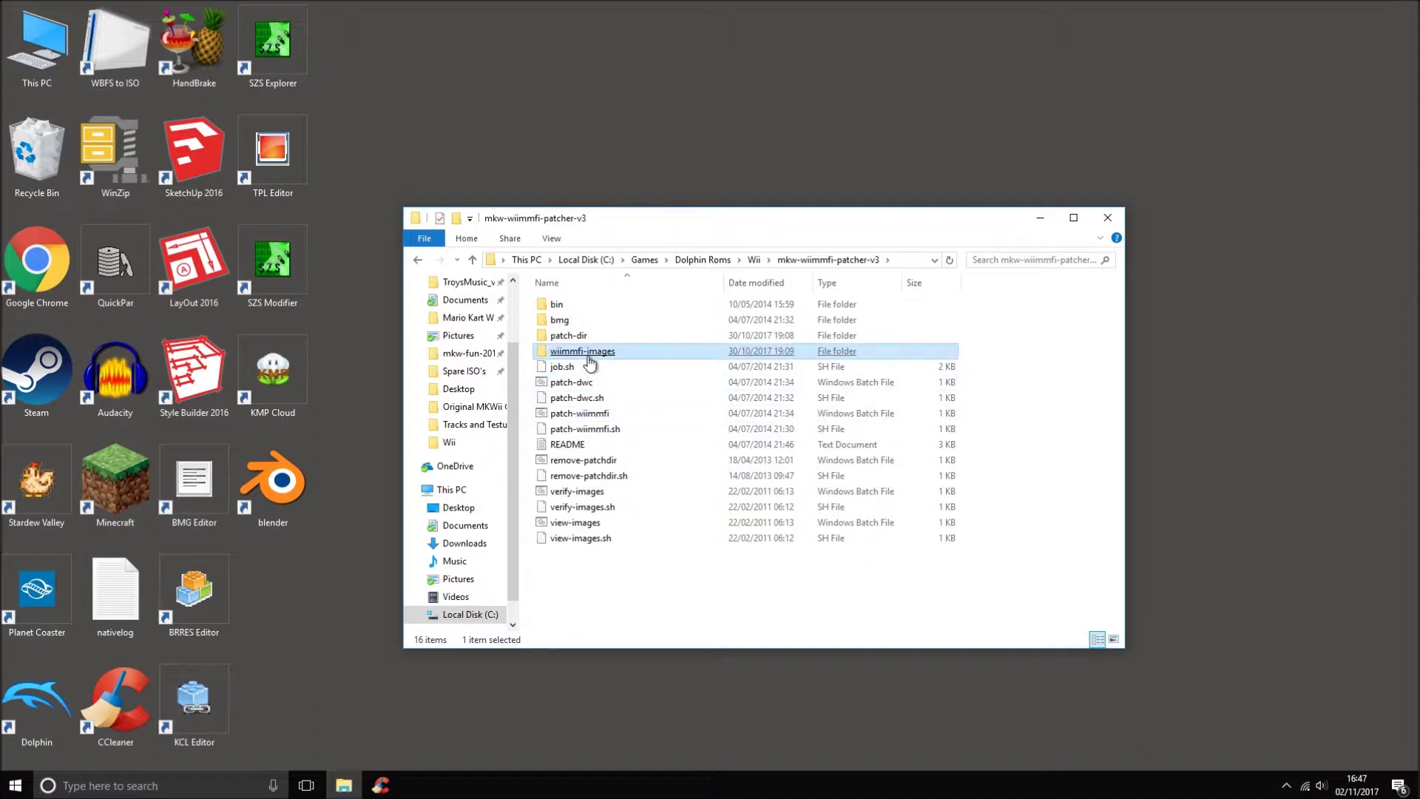
double_click(588, 354)
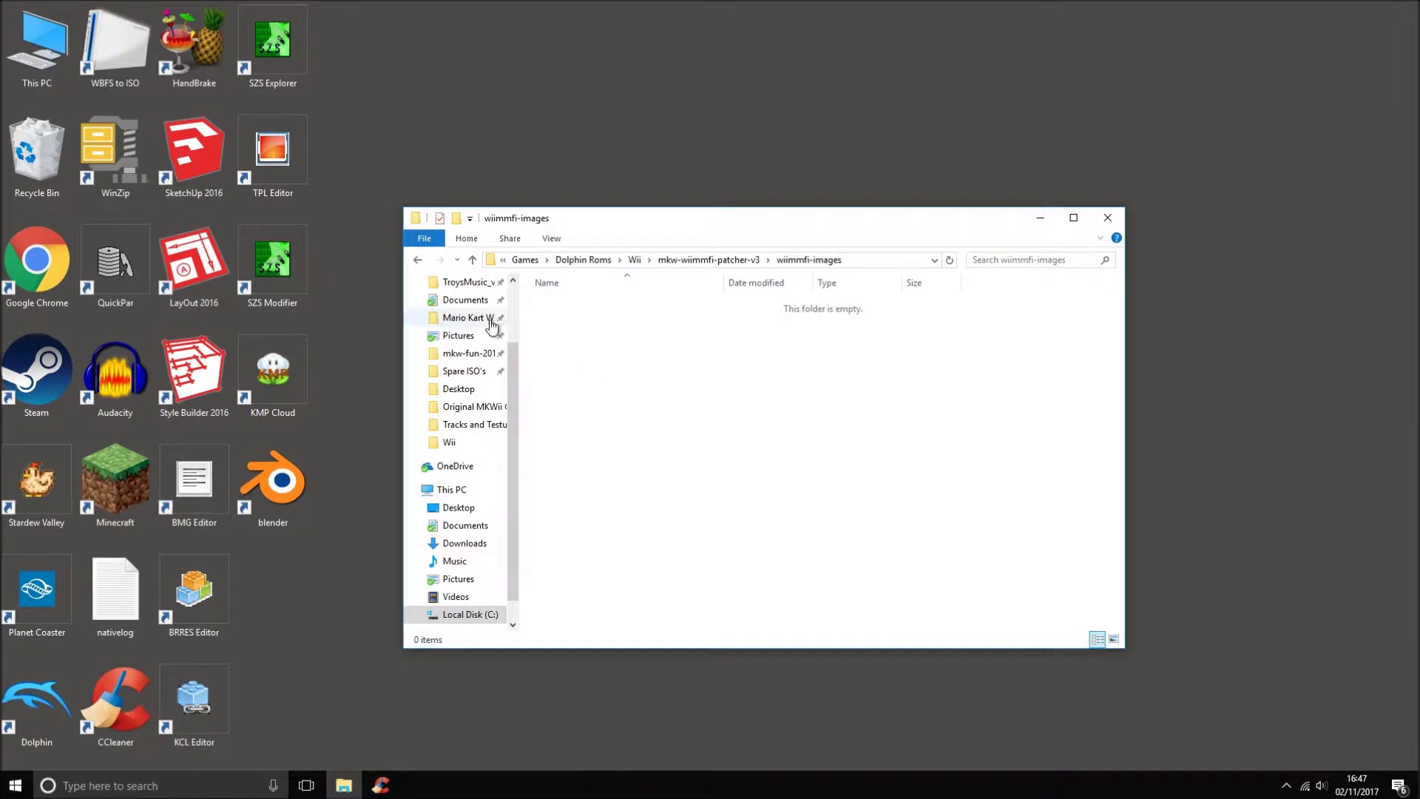
left_click(414, 263)
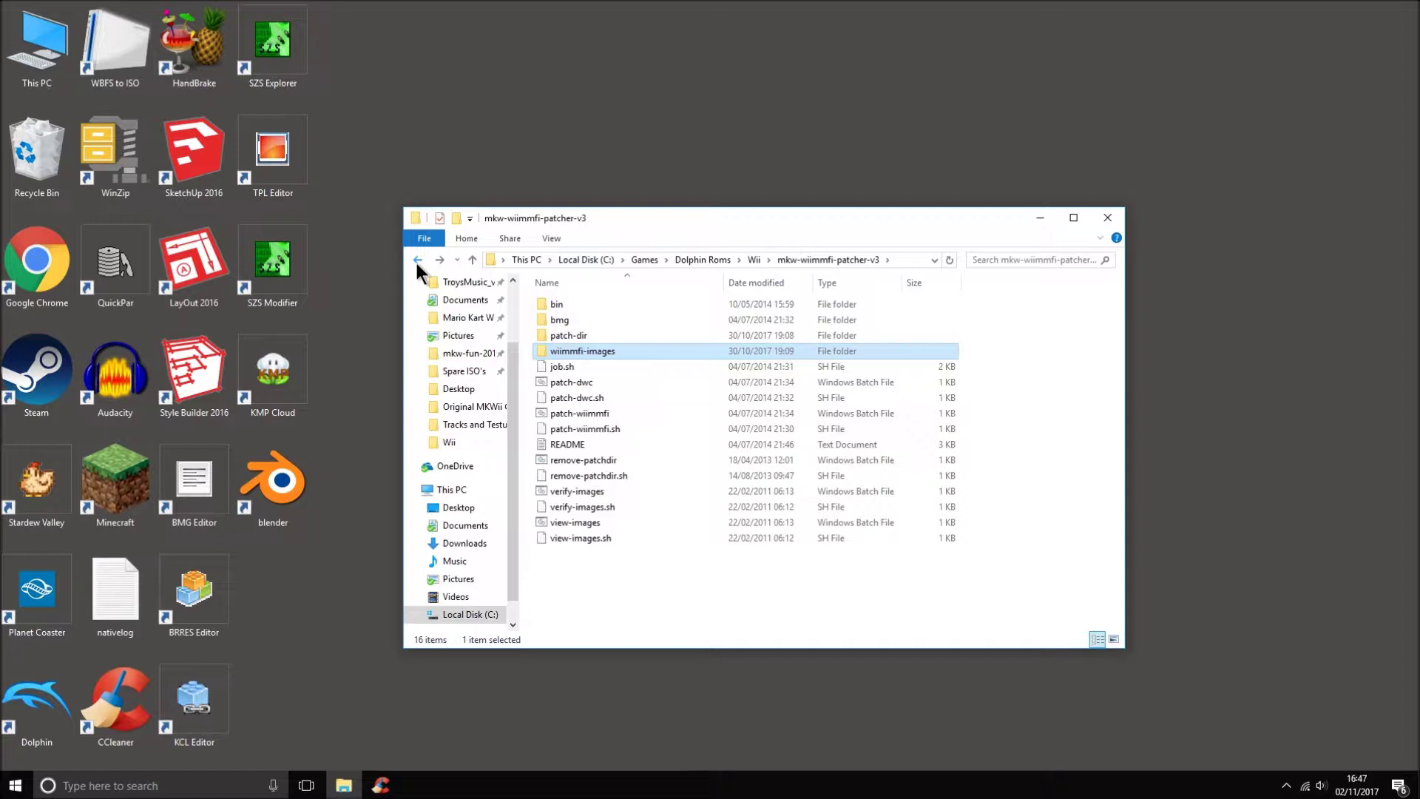
Go back to This PC and open the Documents folder.
left_click(418, 260)
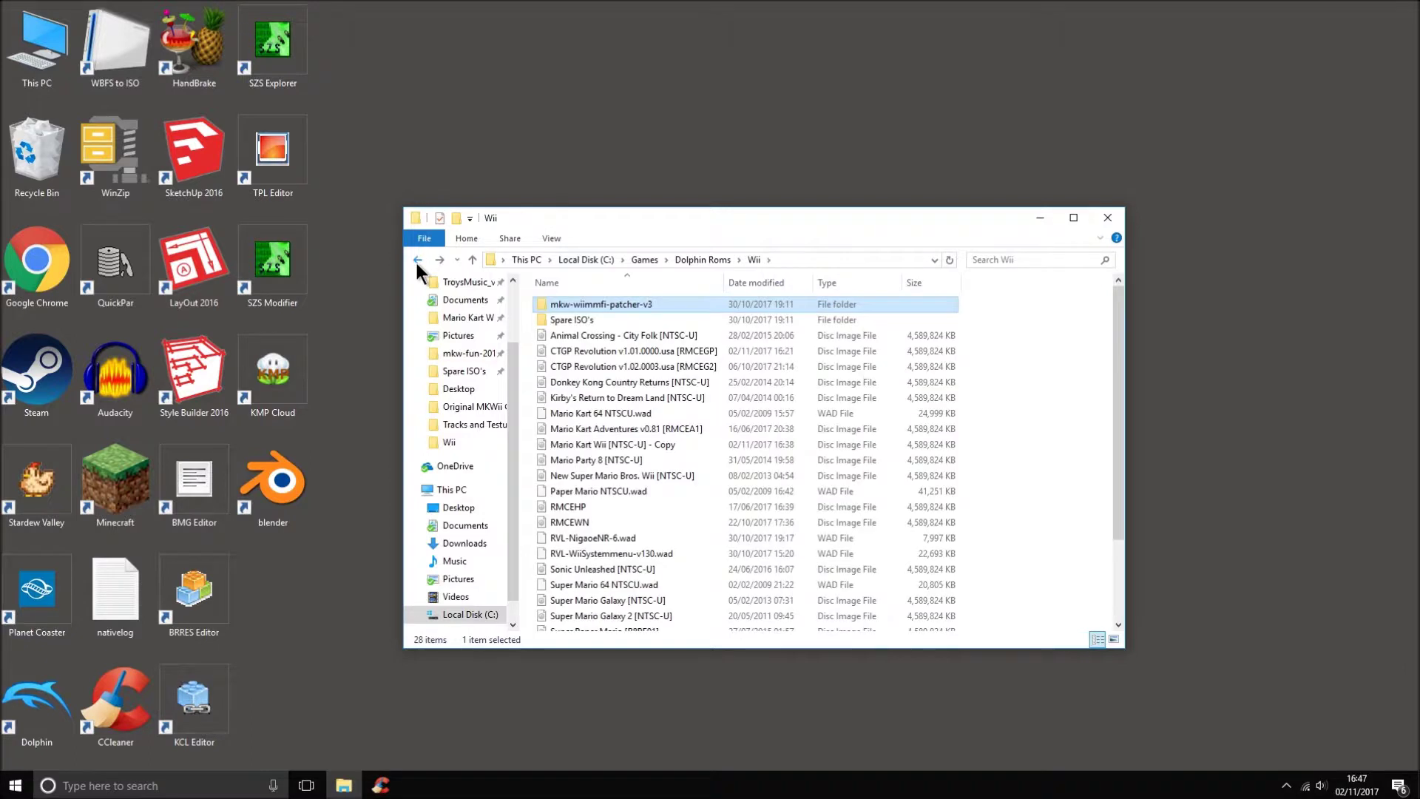
left_click(418, 260)
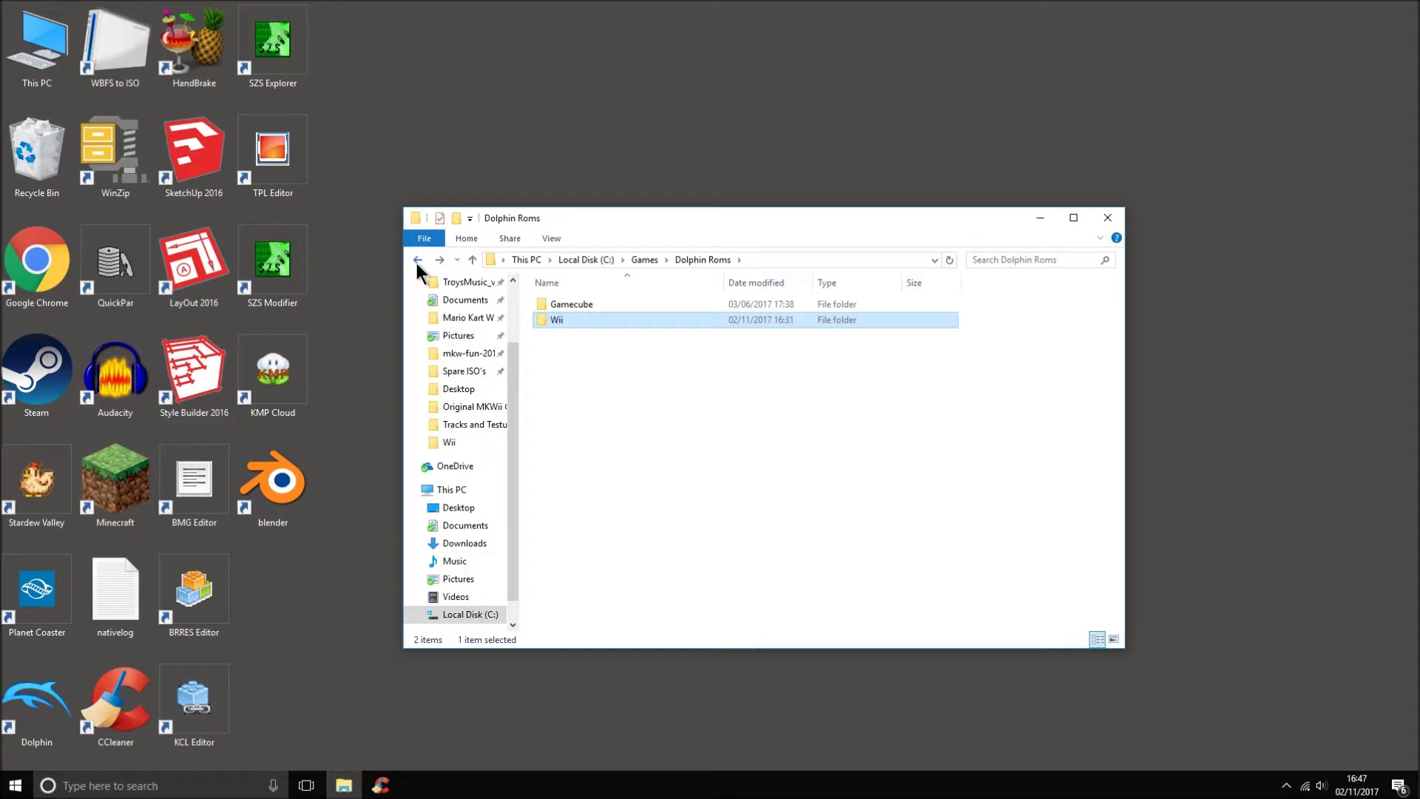
left_click(418, 260)
left_click(418, 260)
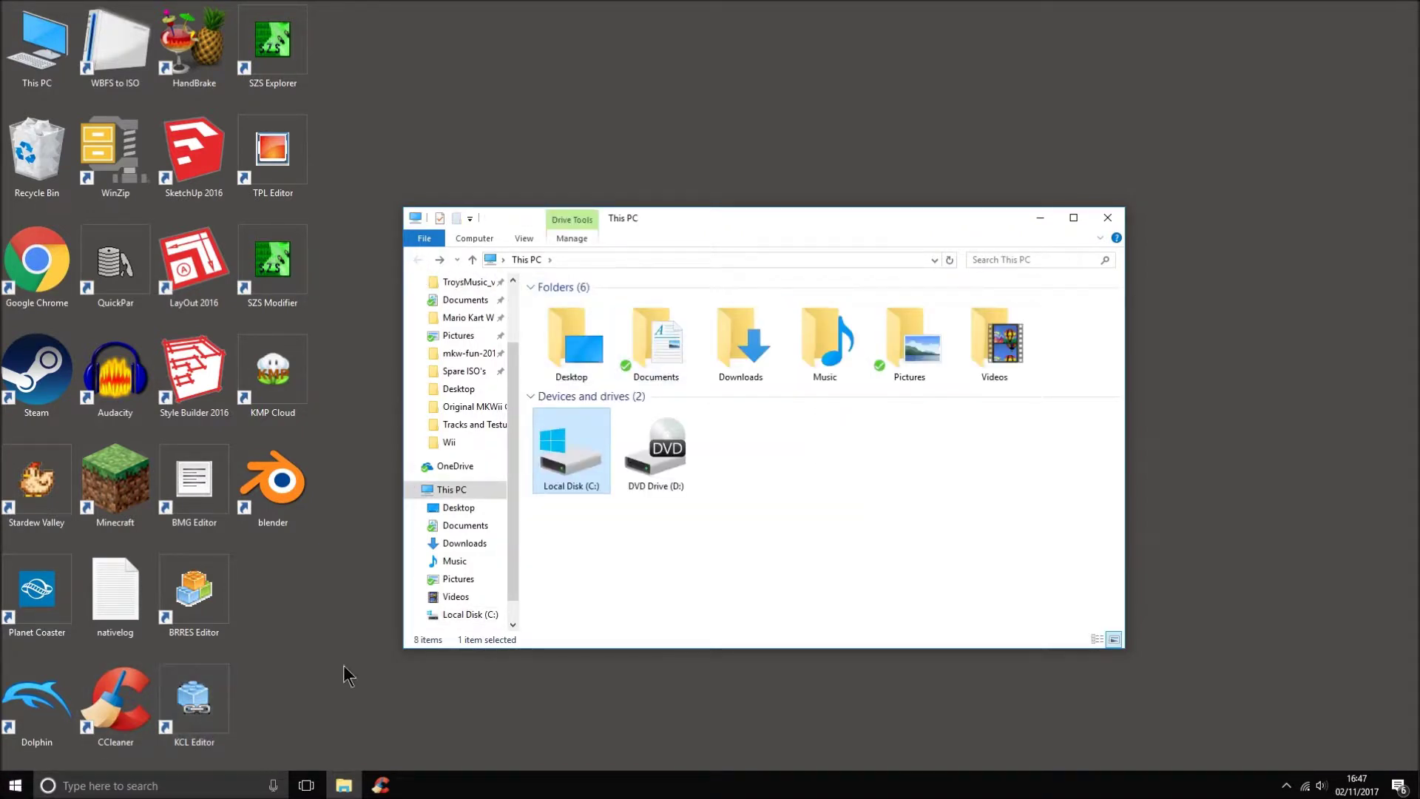
left_click(656, 379)
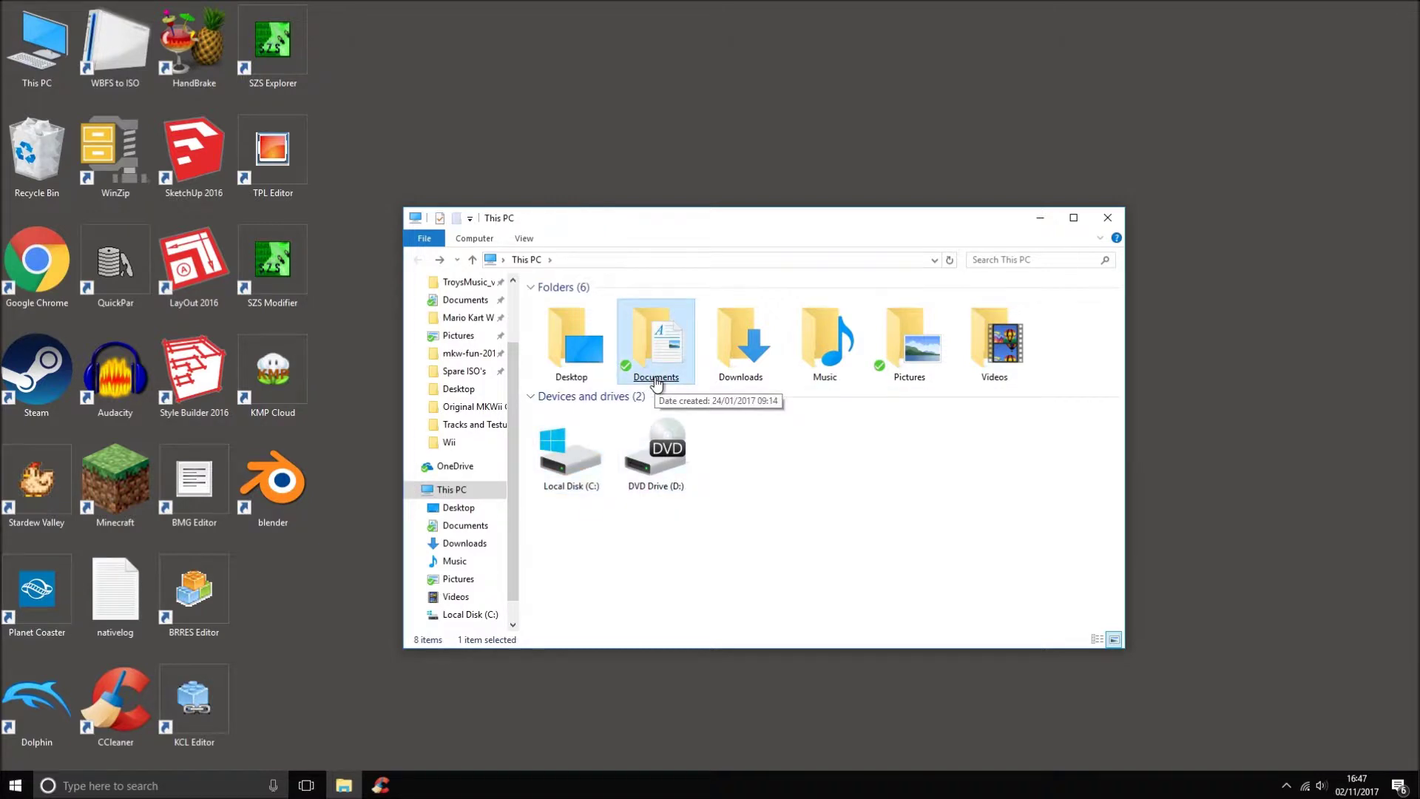
double_click(655, 381)
left_click(656, 384)
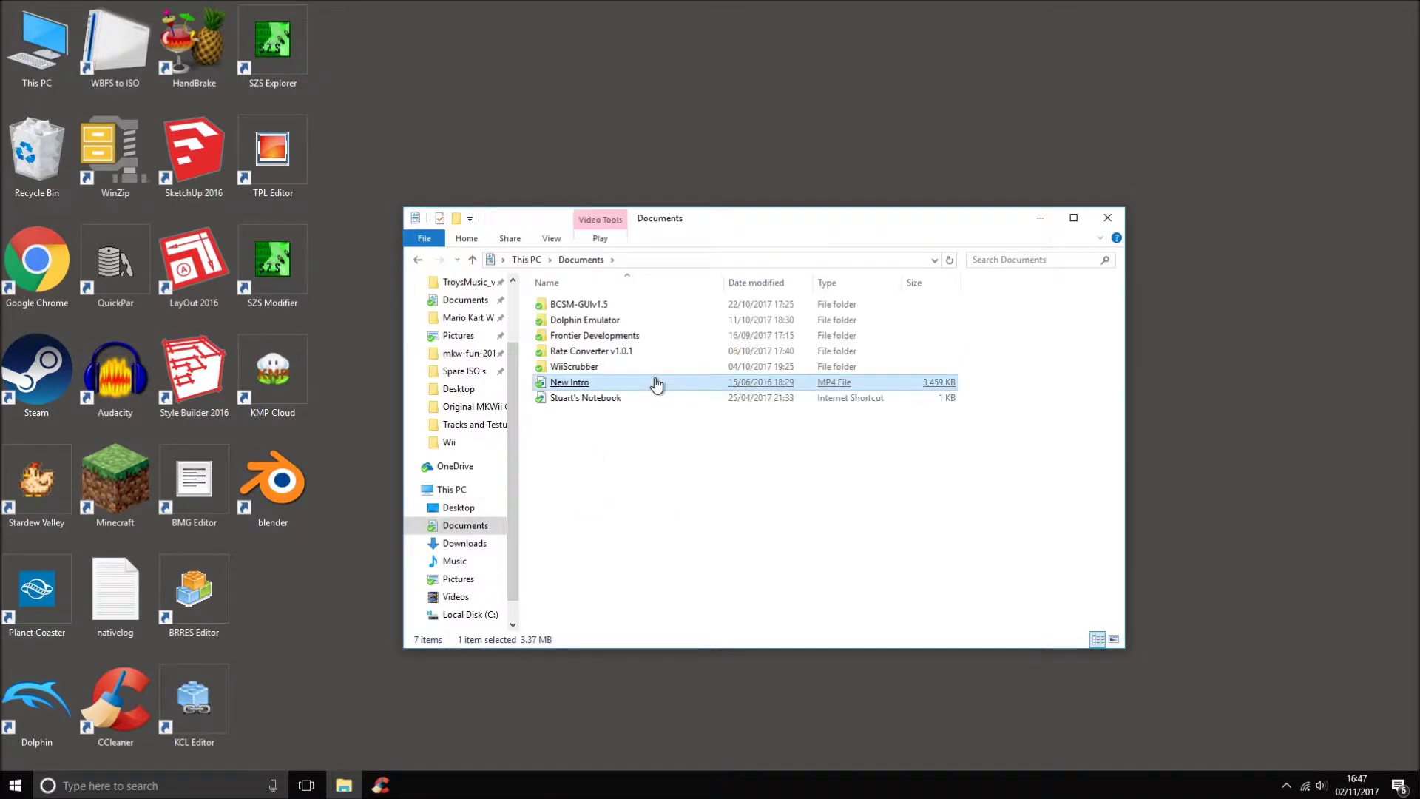
Open the Dolphin Emulator folder and select the Wiimmfi Unbanner application.
left_click(613, 353)
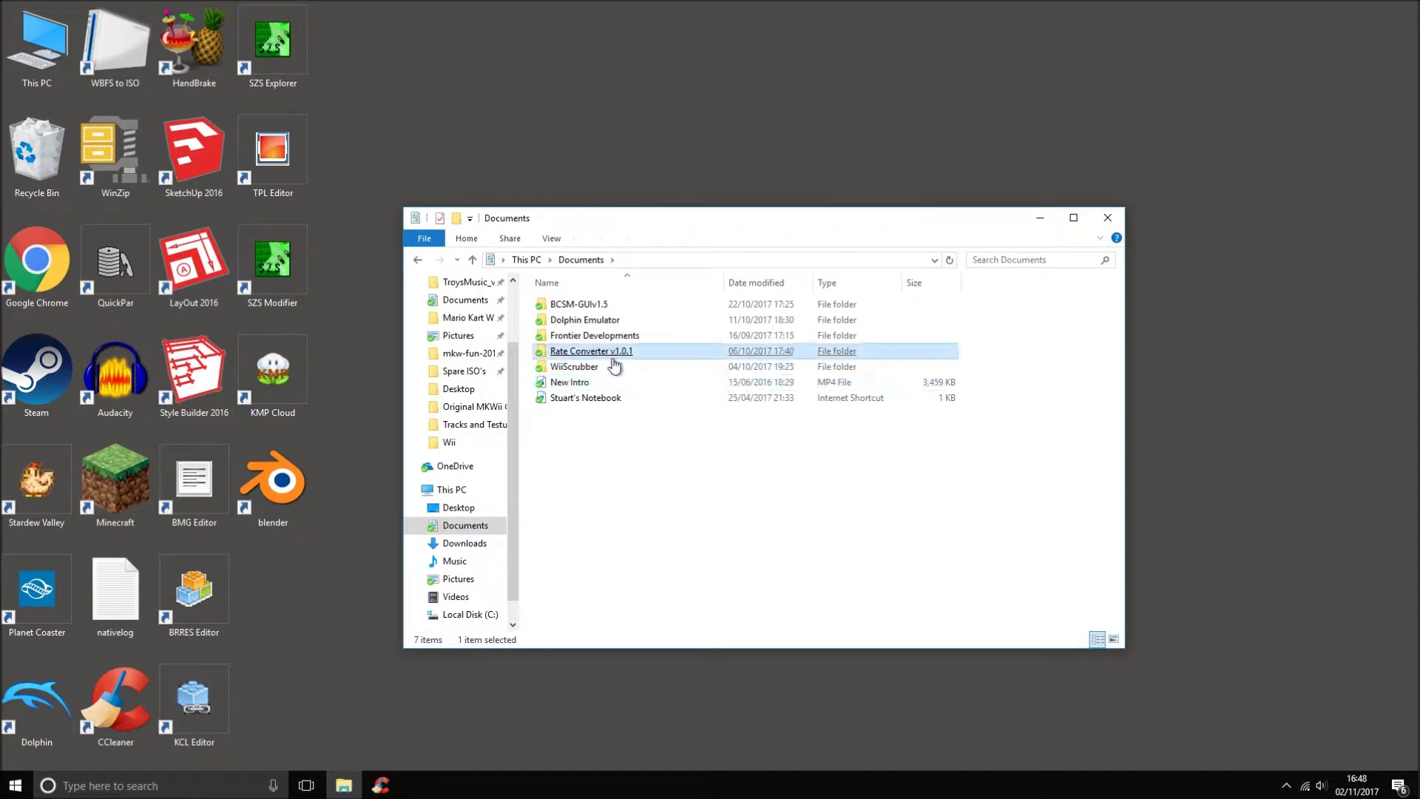
left_click(612, 323)
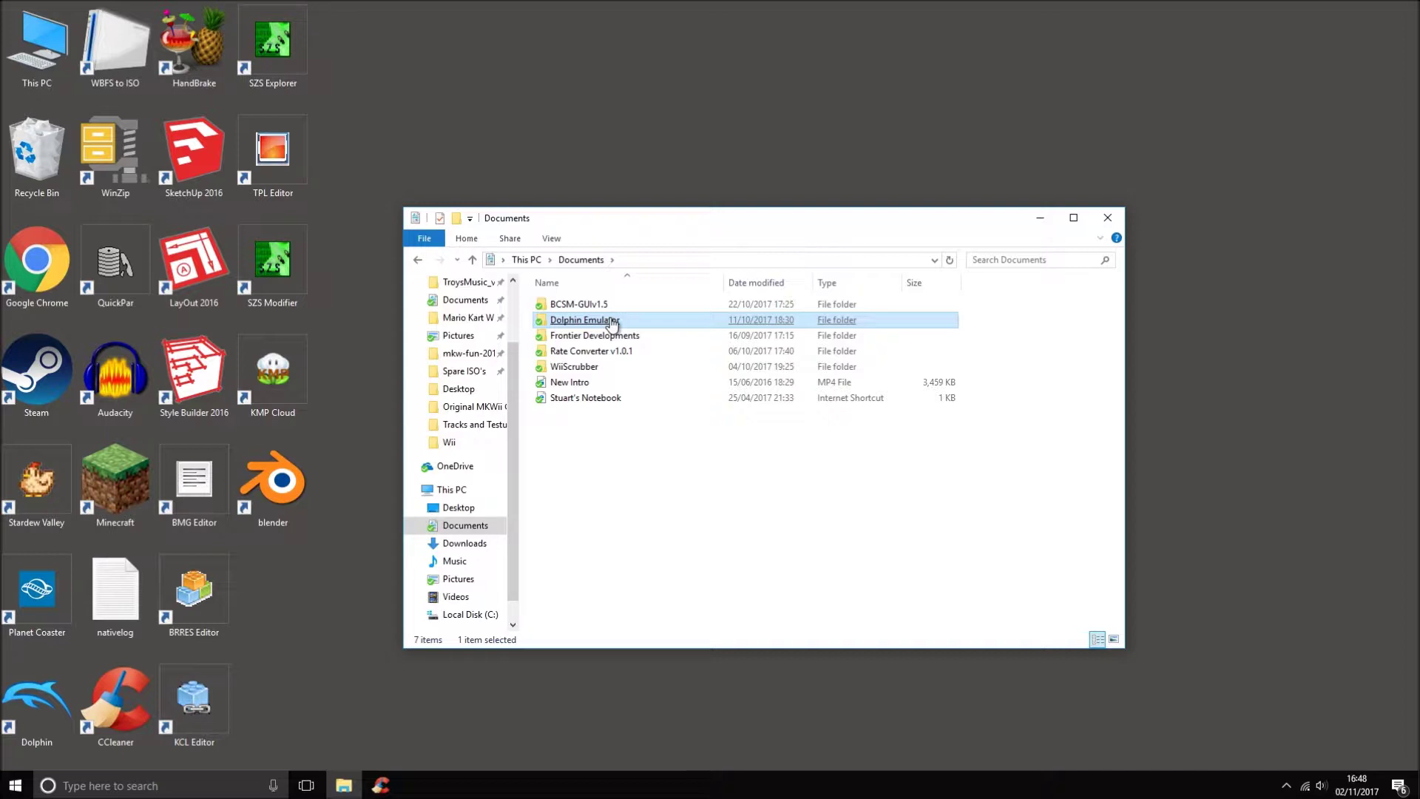
double_click(611, 323)
left_click(612, 320)
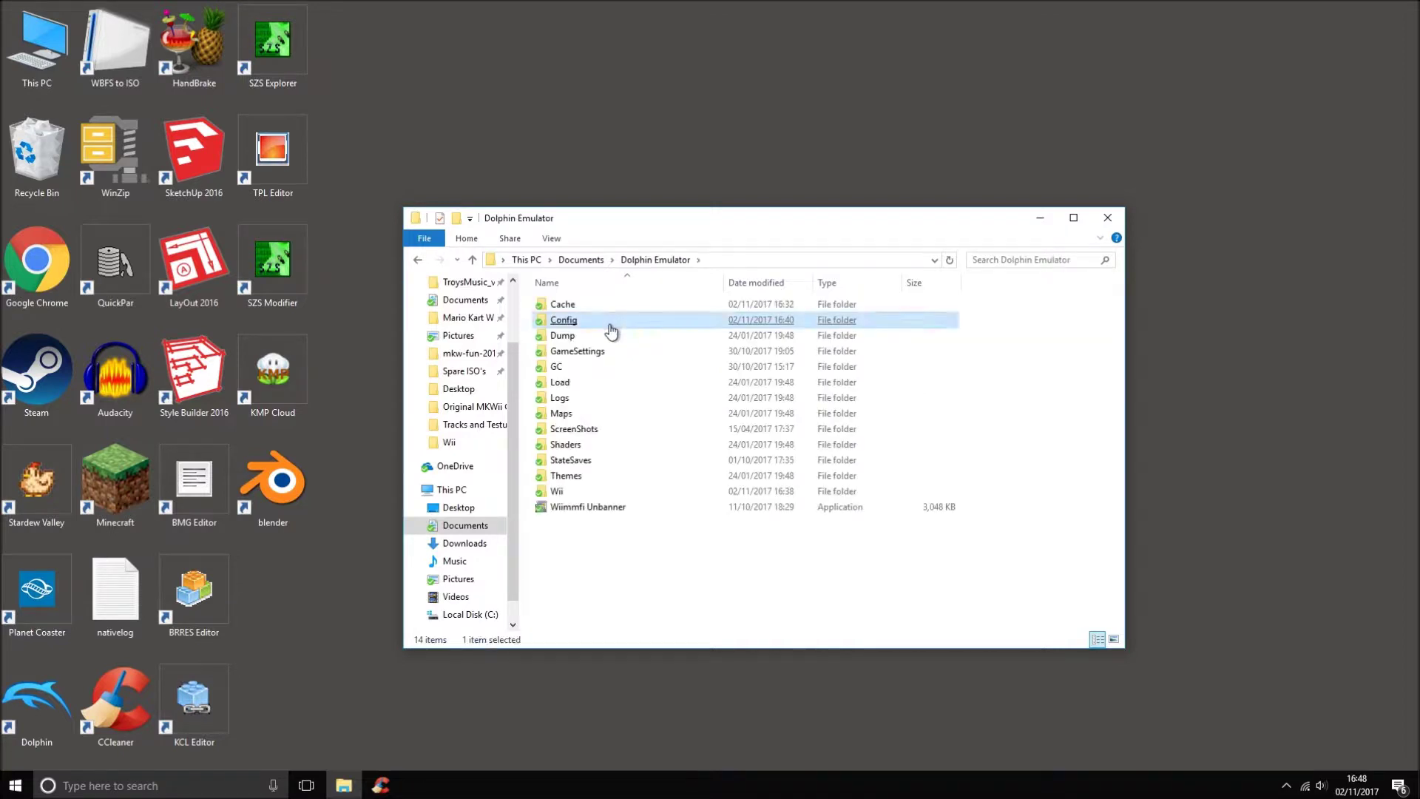
left_click(629, 507)
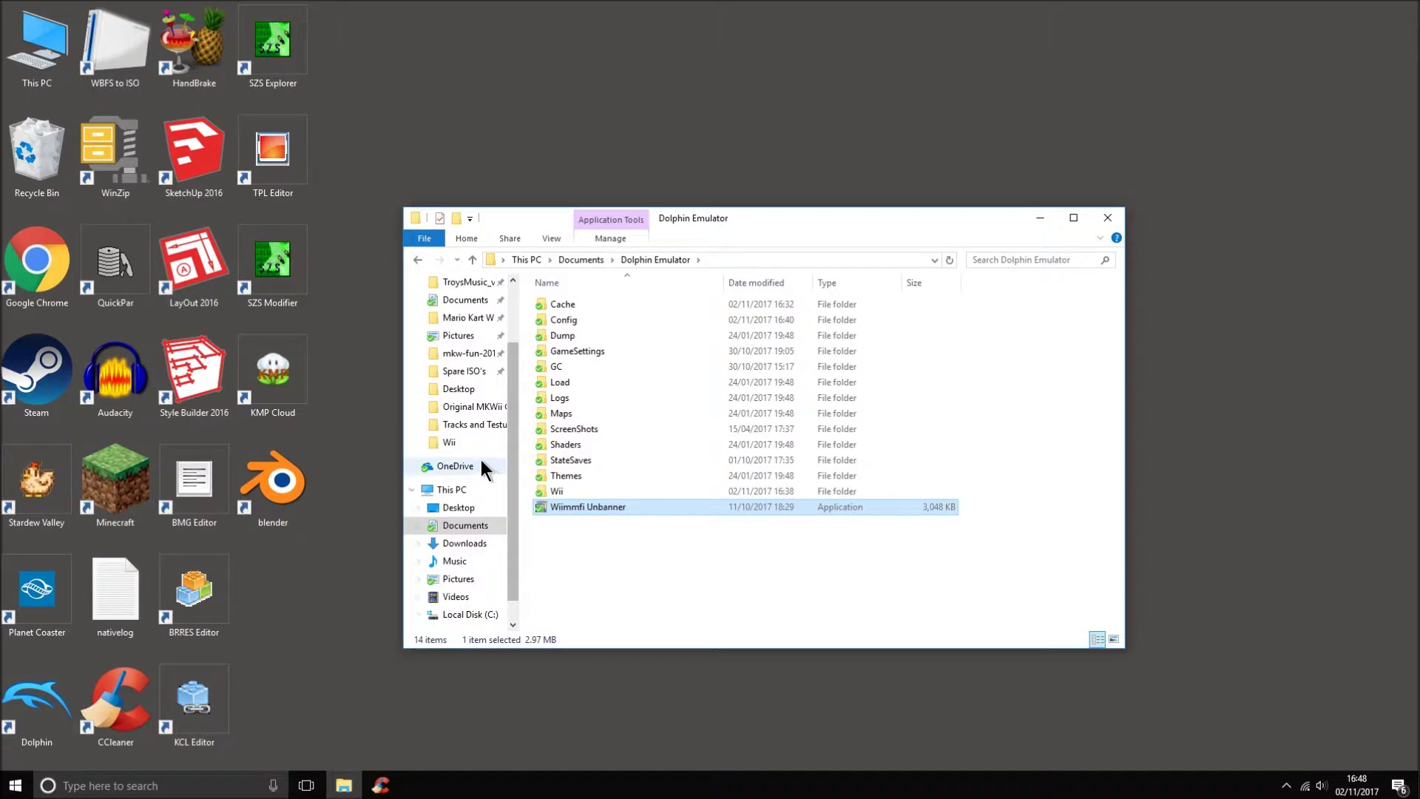
Return to the Documents folder, select the Dolphin Emulator folder and close the file window.
left_click(417, 258)
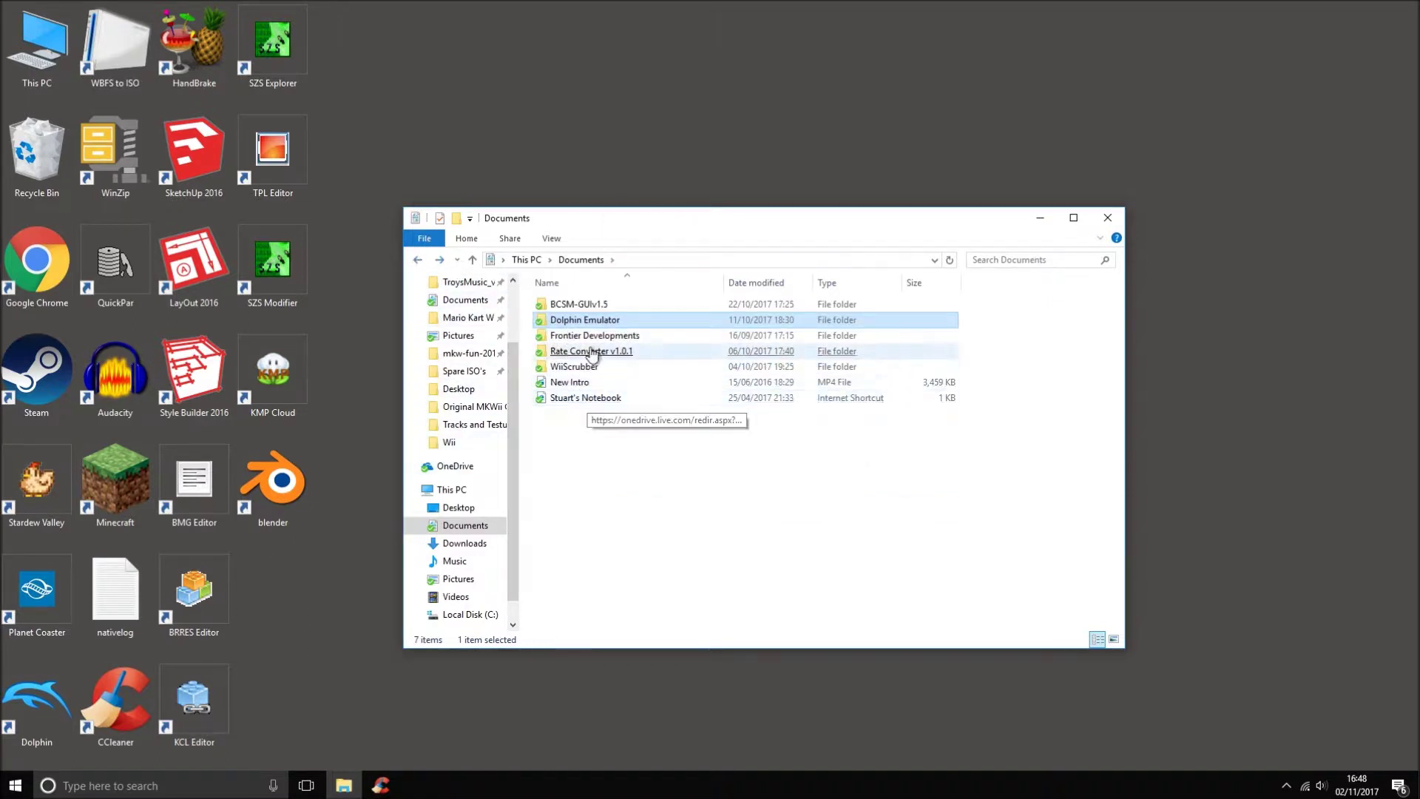
left_click_drag(575, 319, 571, 318)
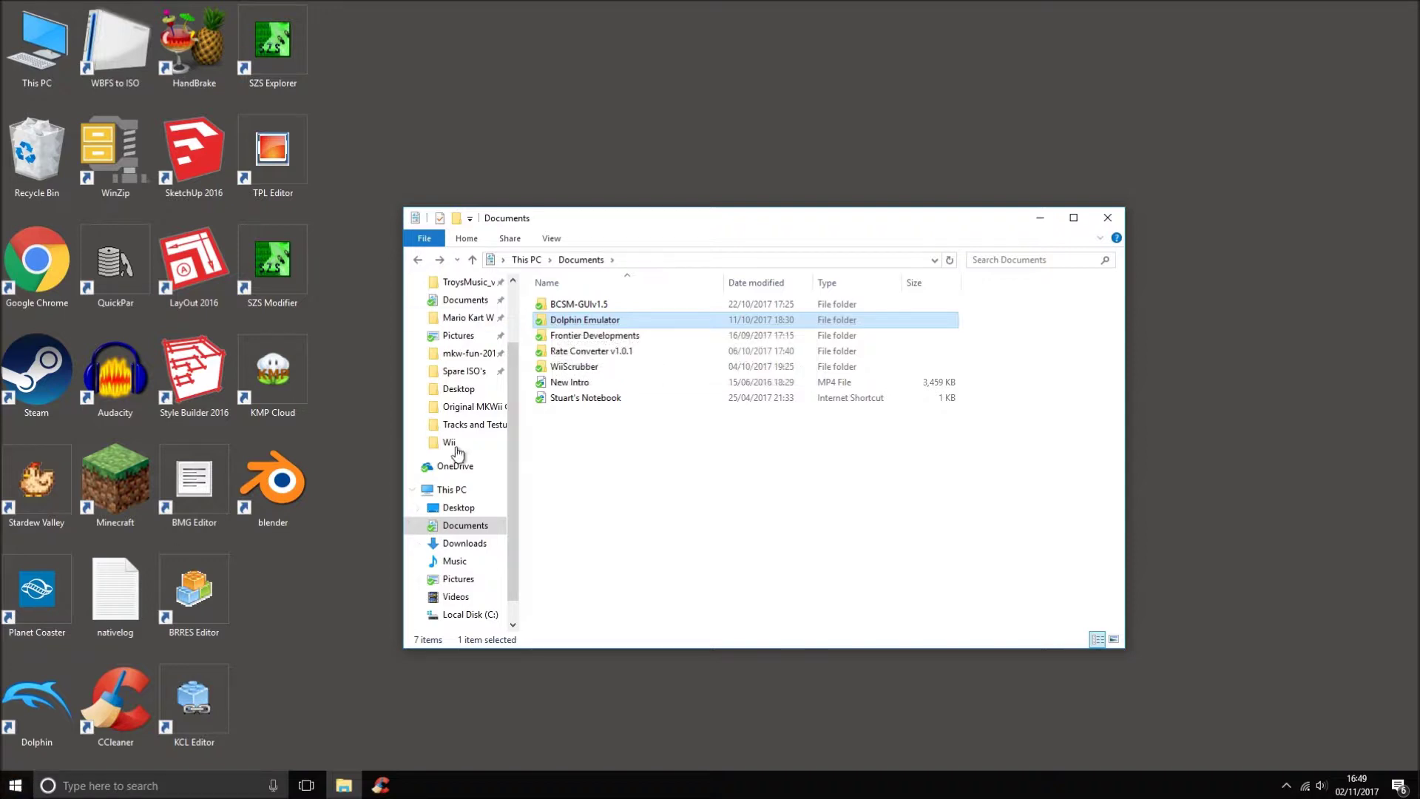
left_click(1108, 218)
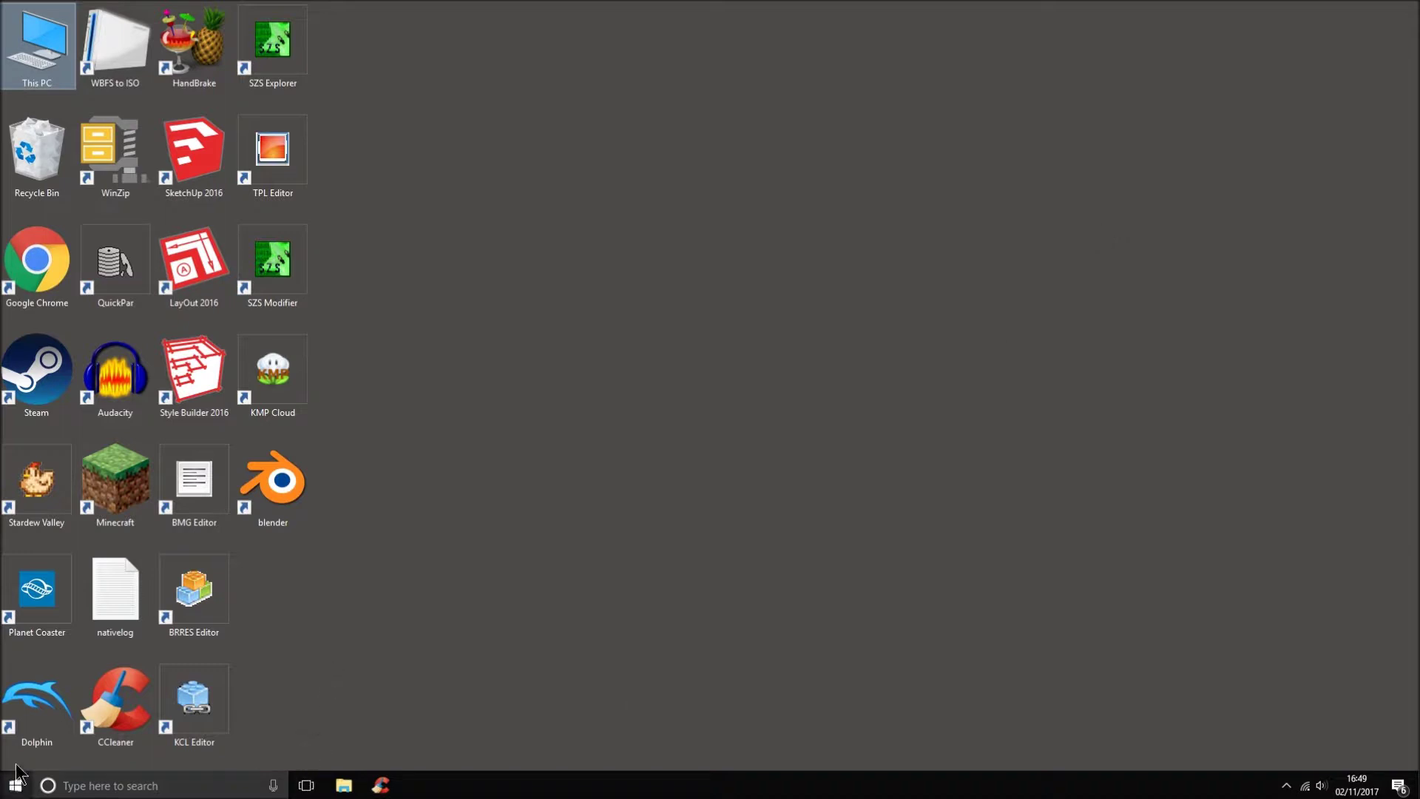
Switch to Dolphin, load the Mario Party 8 [NTSC-U] disc image and stop the emulation.
double_click(37, 703)
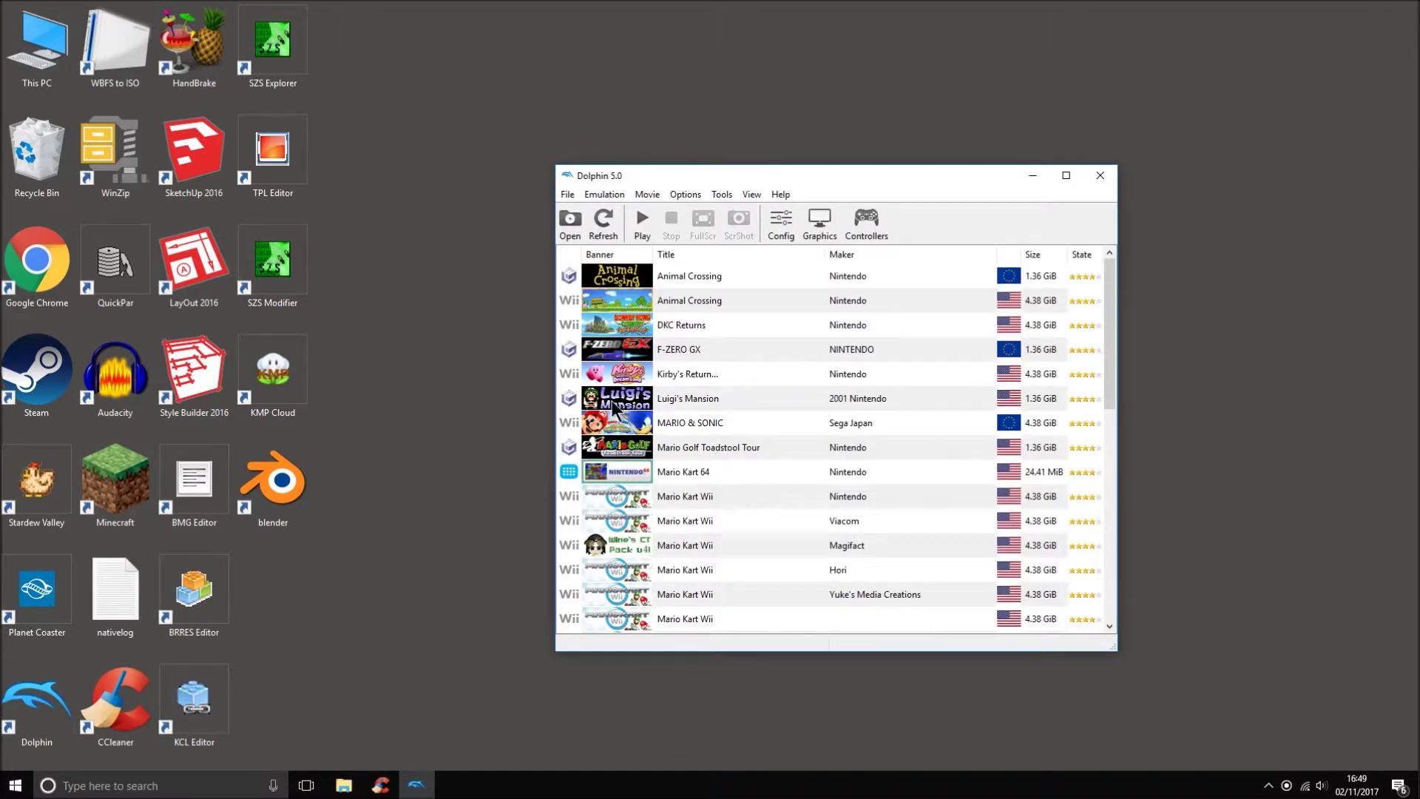
left_click(578, 227)
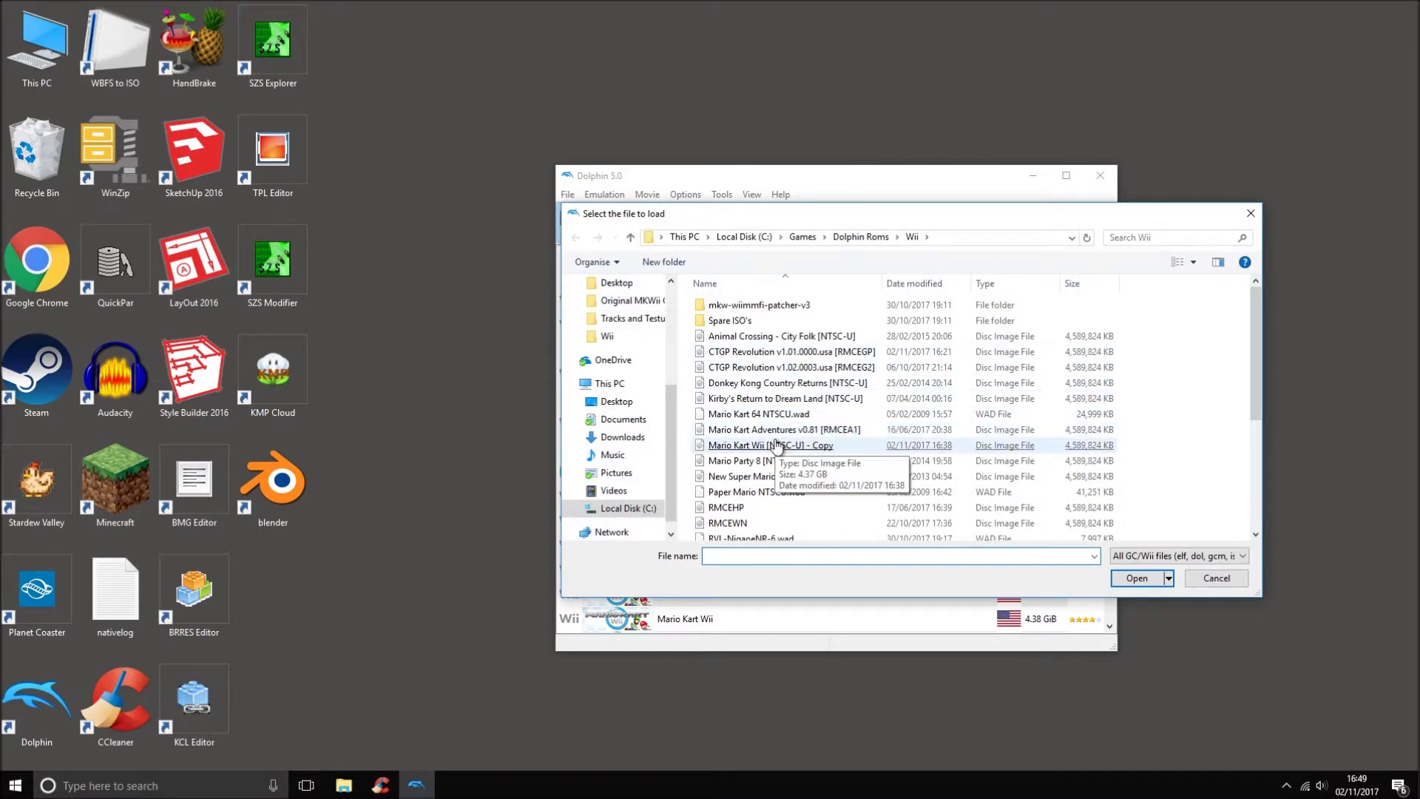
double_click(797, 463)
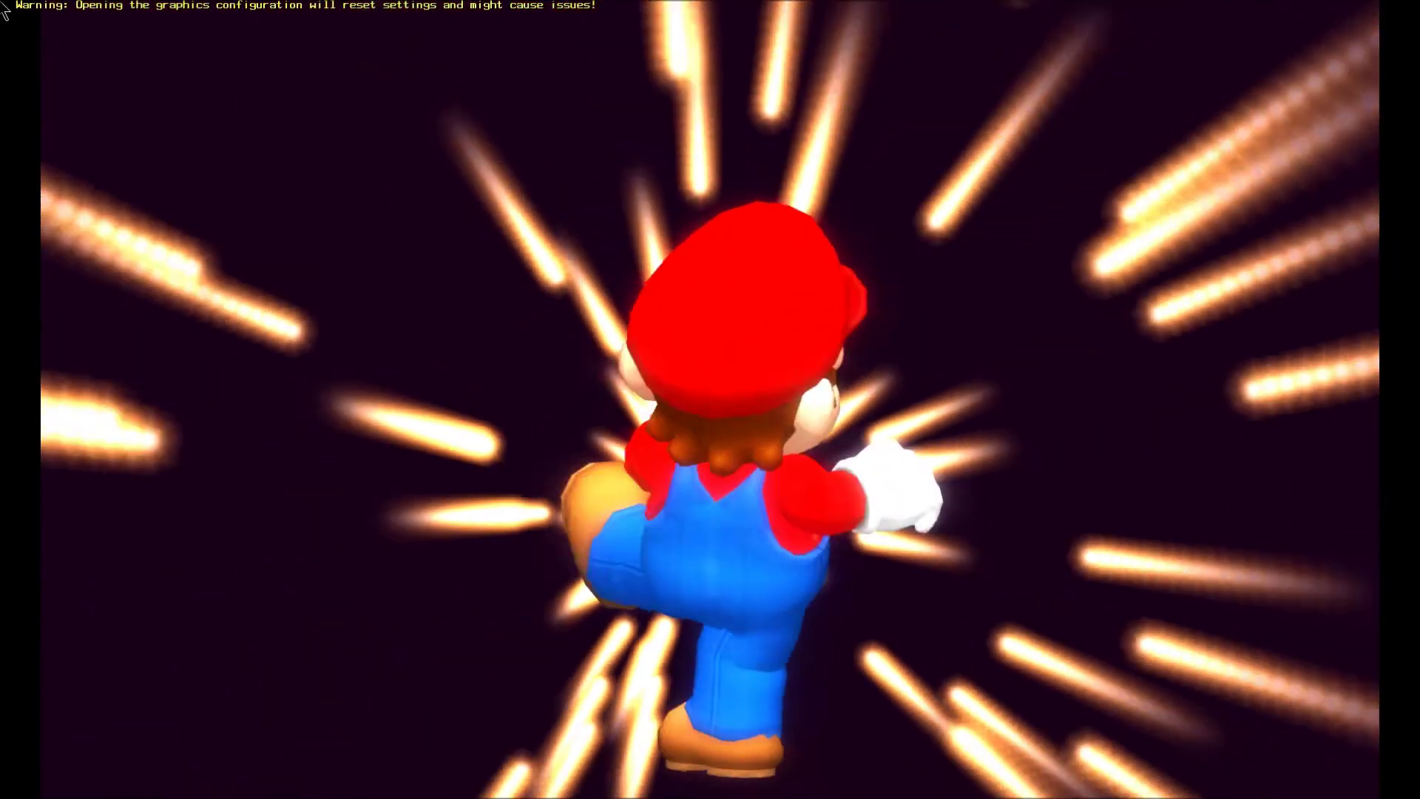
key("Escape")
key("Return")
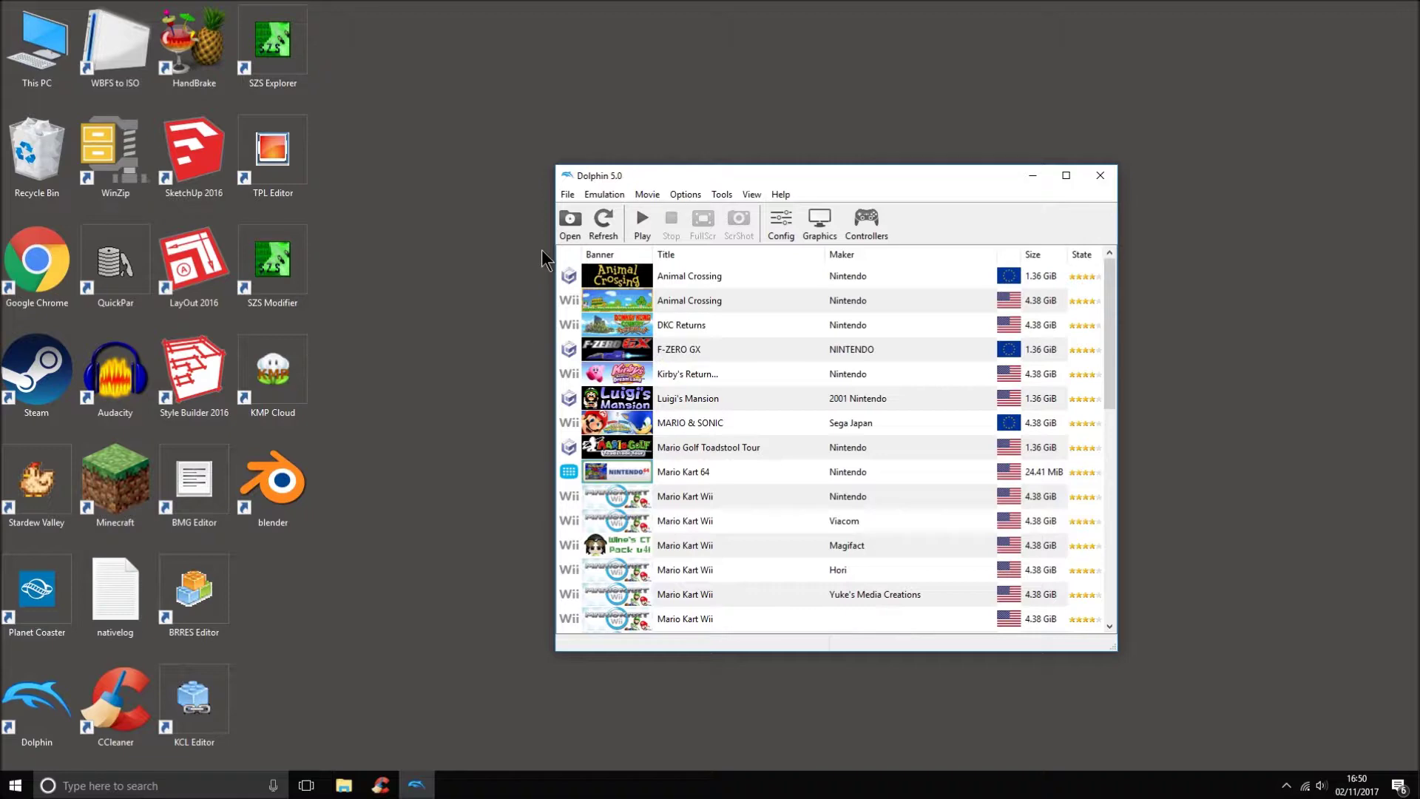
Look through the loadable game files in the Wii folder and close the file selection without loading one.
left_click(570, 224)
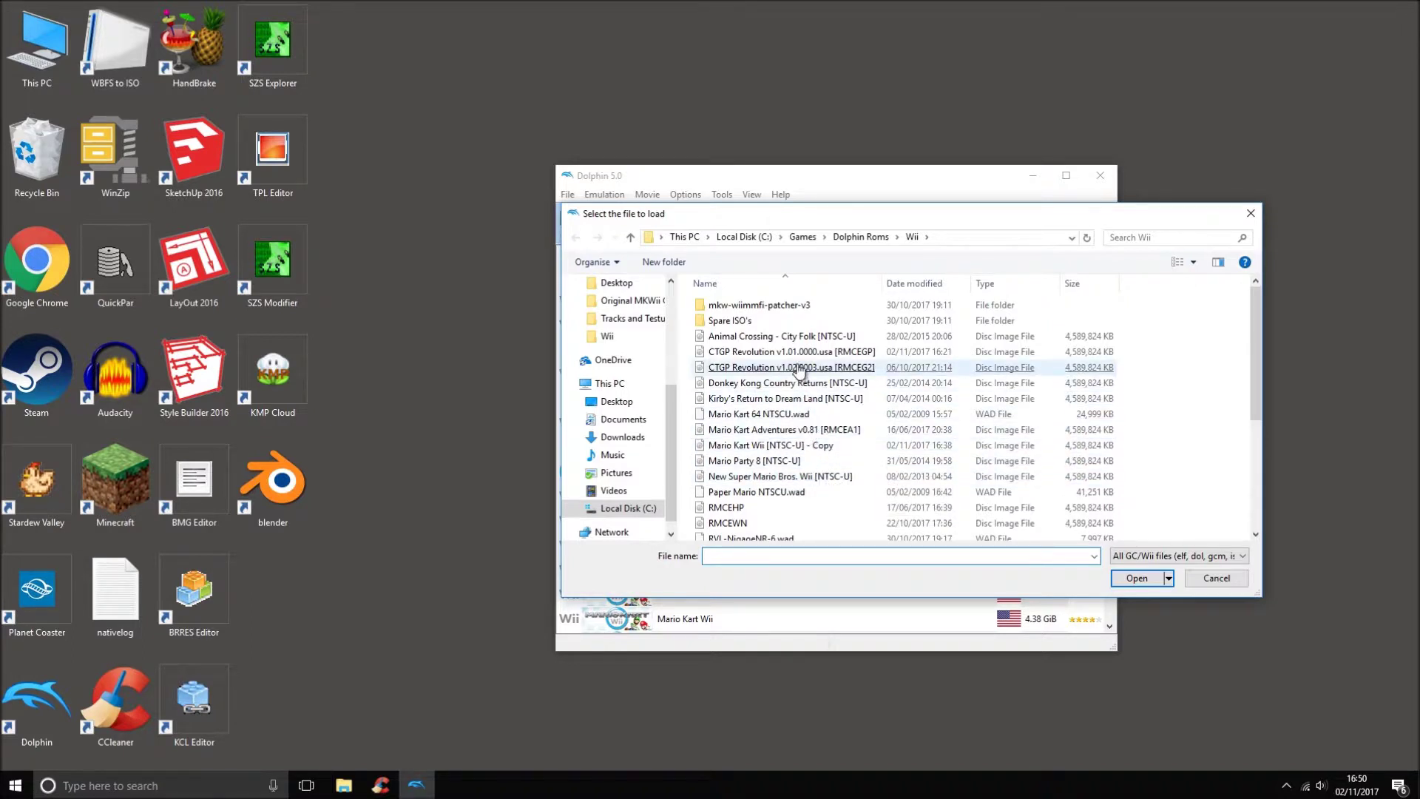
scroll(820, 515, "down", 5)
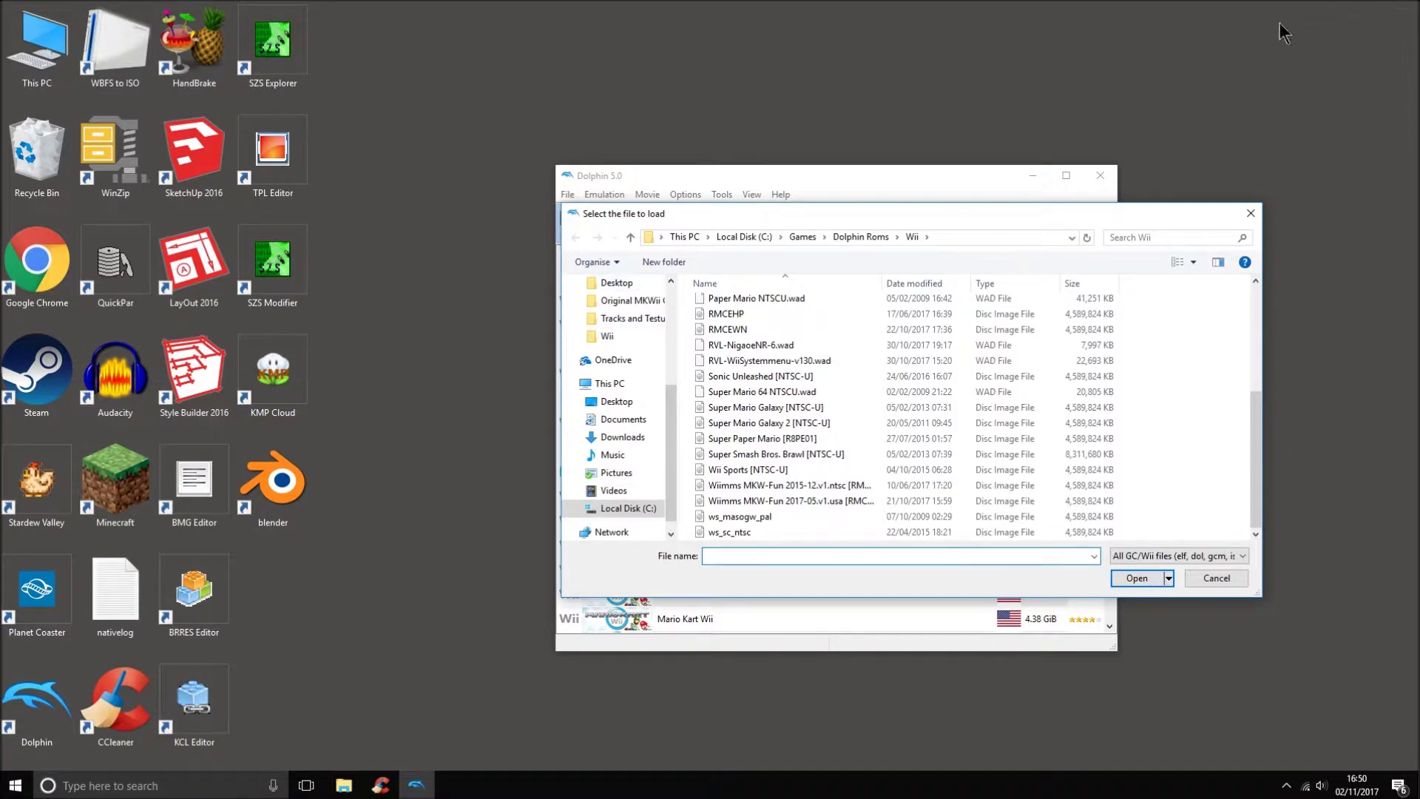
left_click(1238, 213)
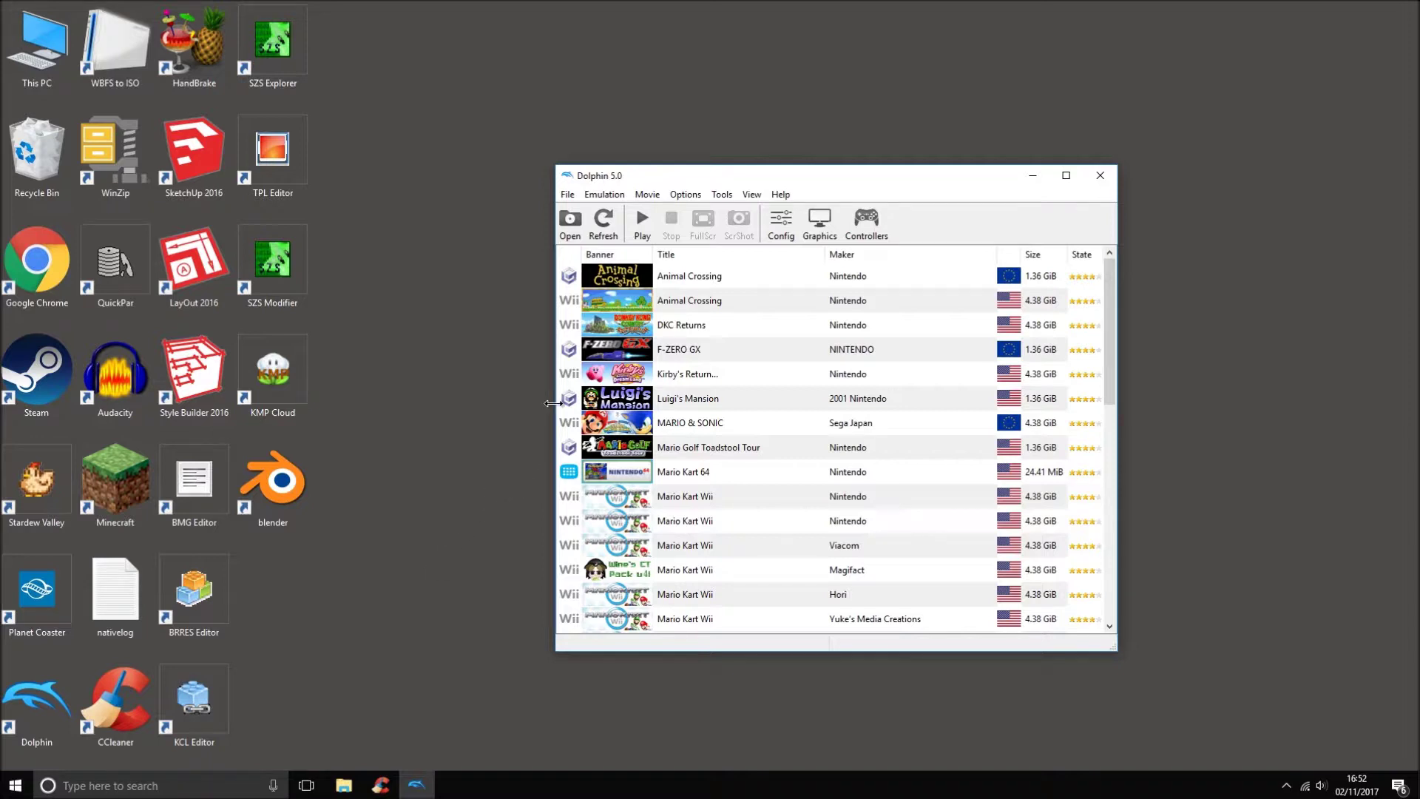
Load the Mario Kart Wii [NTSC-U] disc image, pass the title screen and choose the first licence to reach the main menu.
left_click(575, 229)
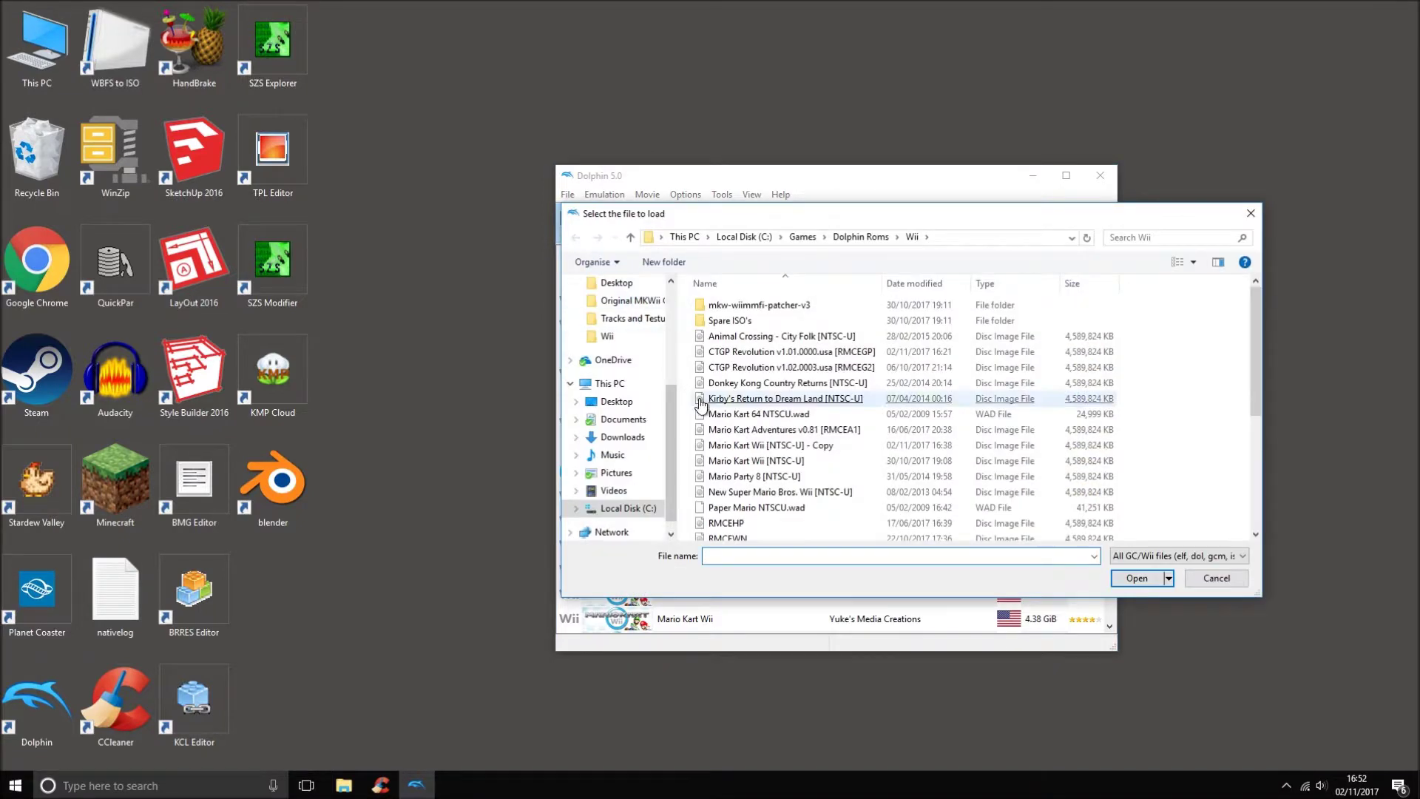
double_click(778, 463)
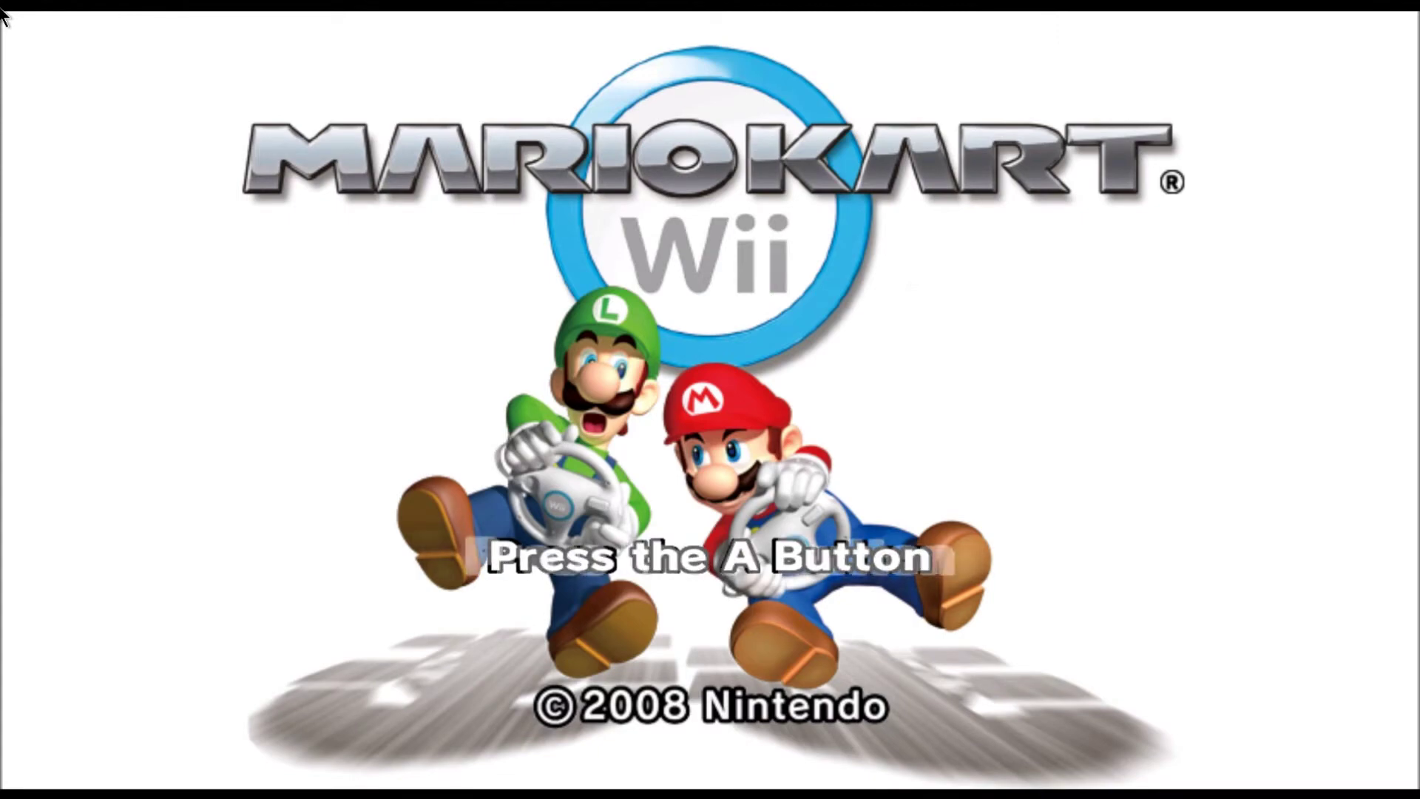
key("x")
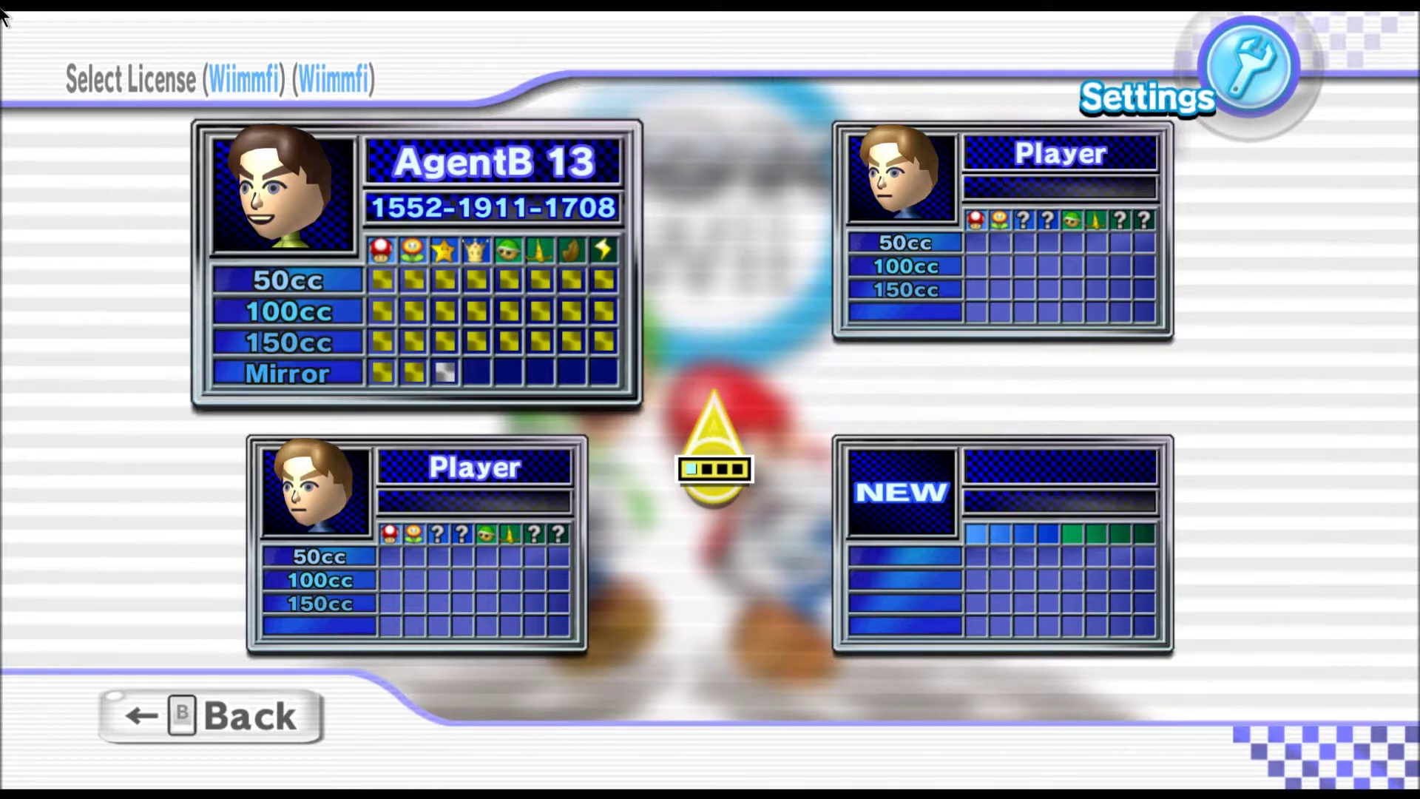
key("Return")
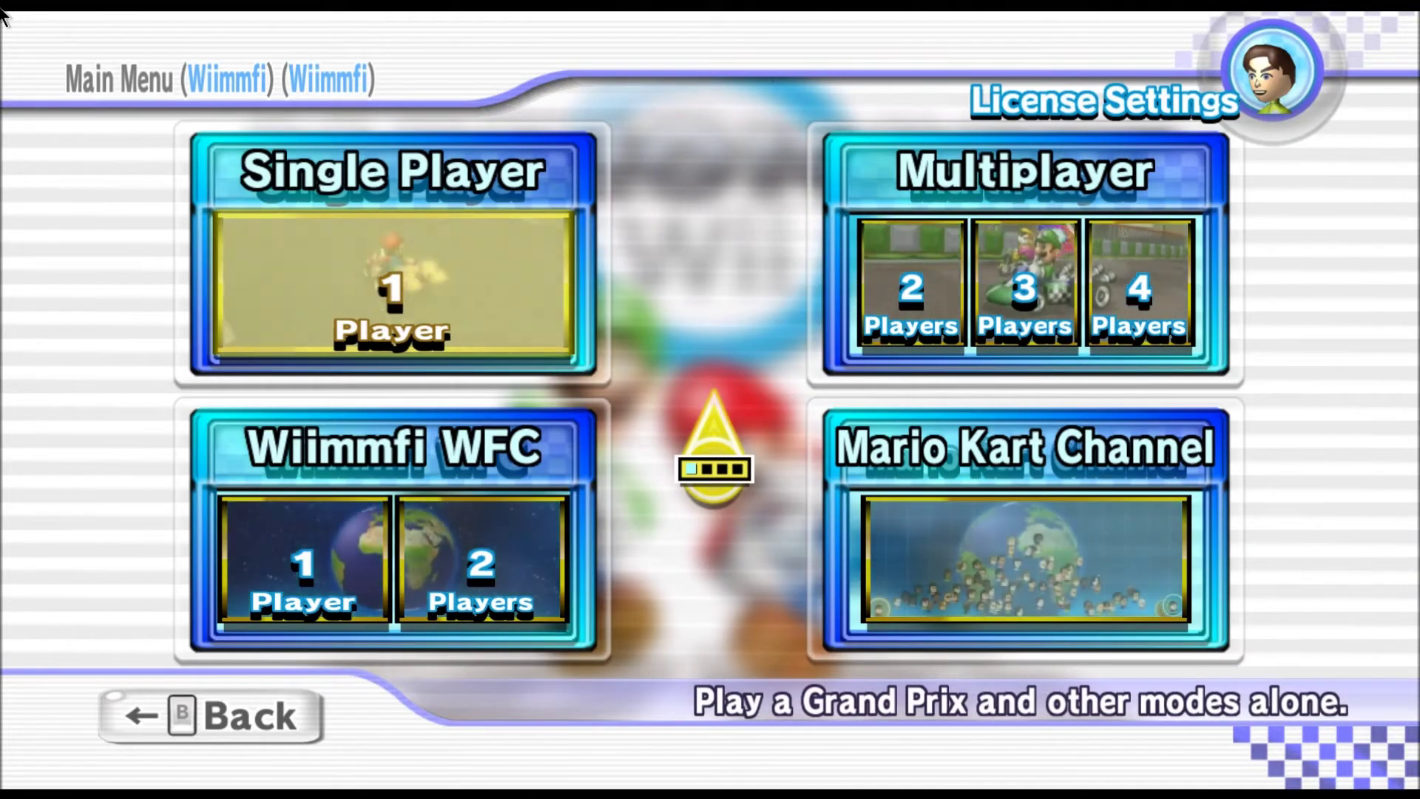
Try to go online with the 1 Player option of Wiimmfi WFC and return to the main menu.
key("Down")
key("Up")
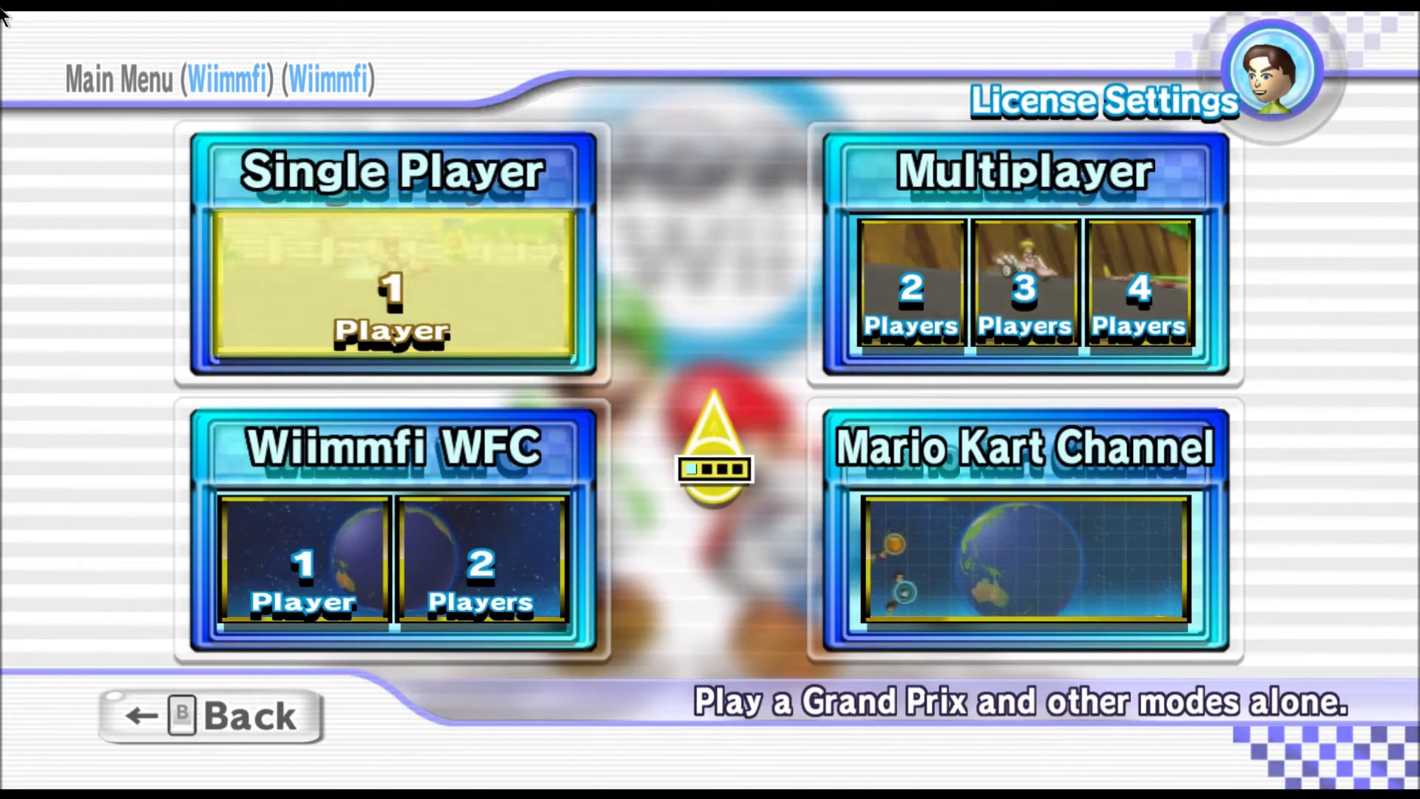
key("Down")
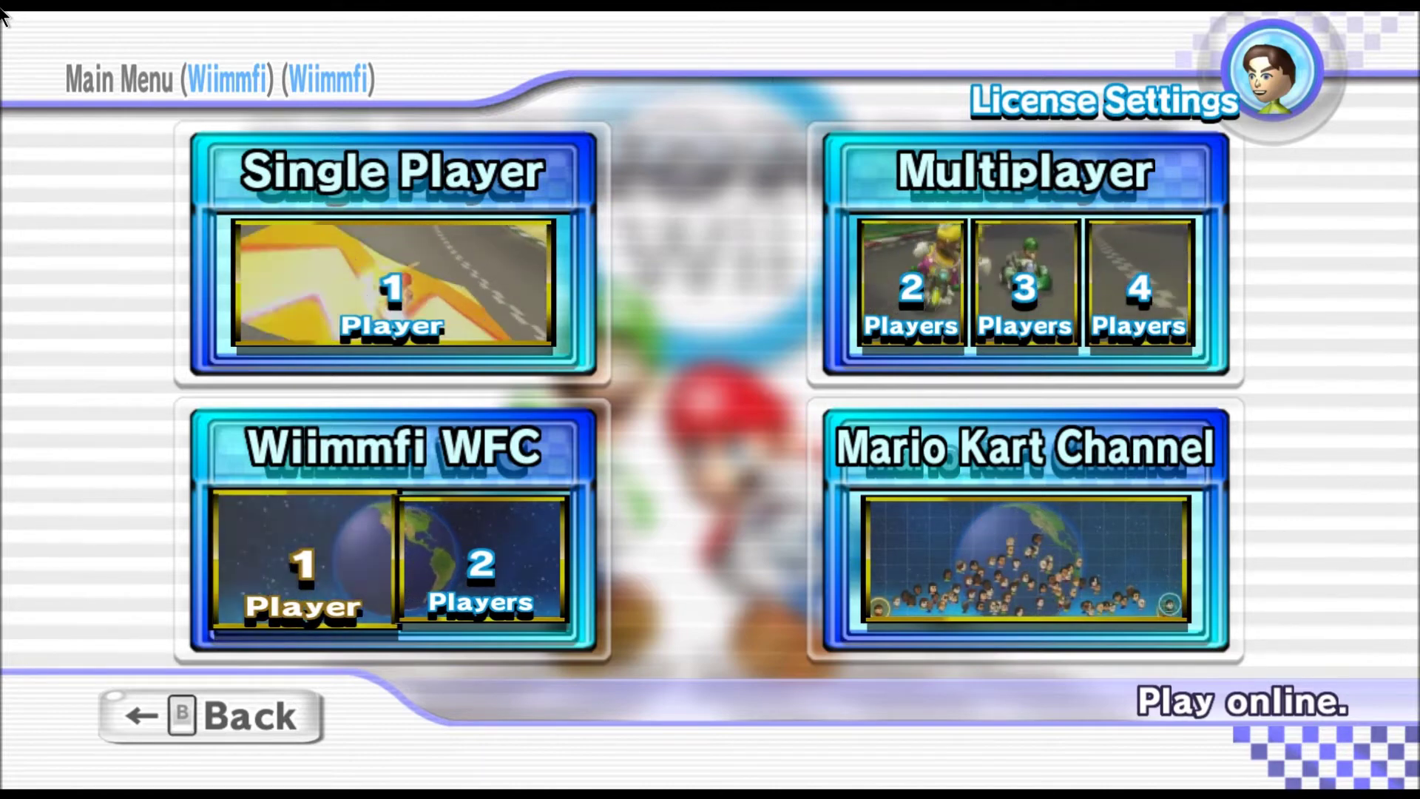
key("Return")
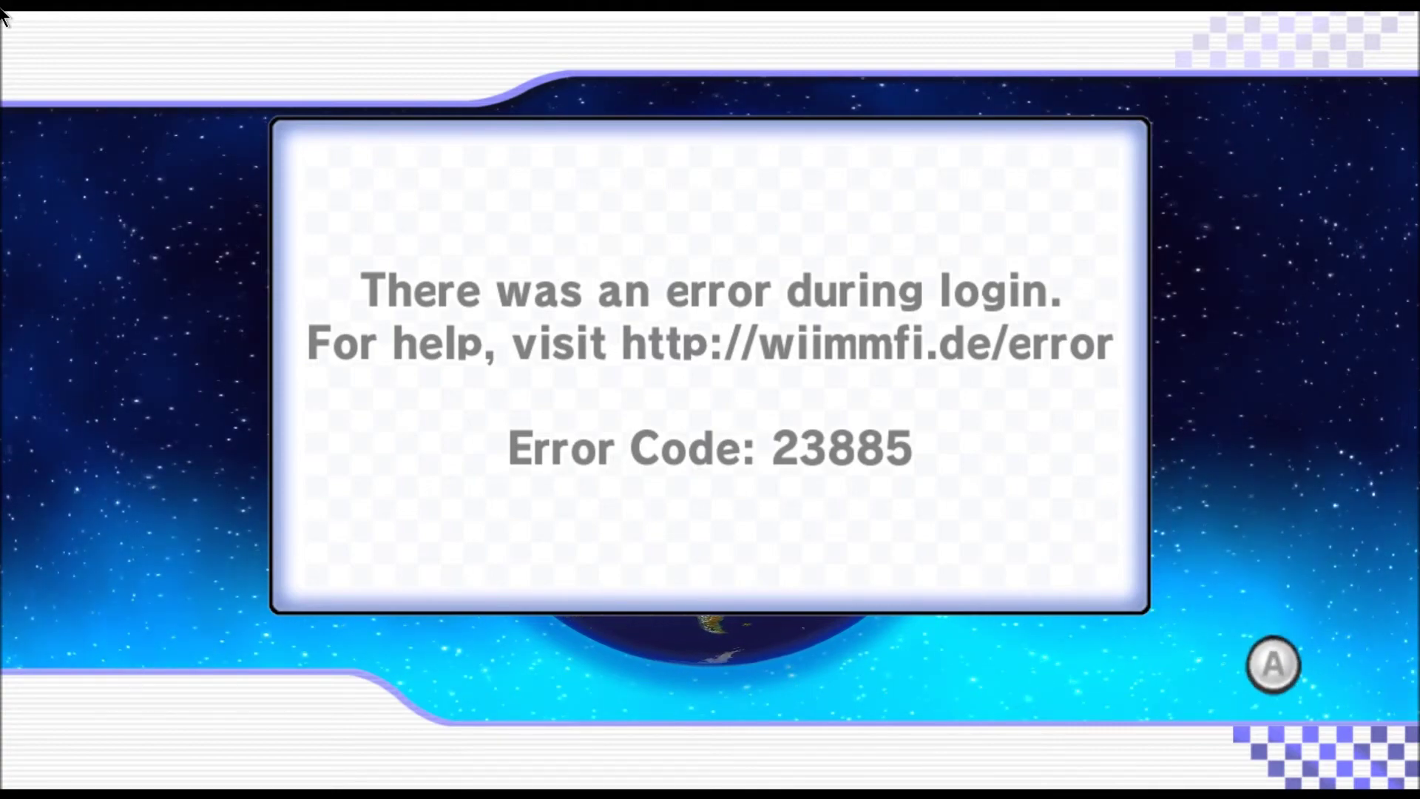
left_click(4, 17)
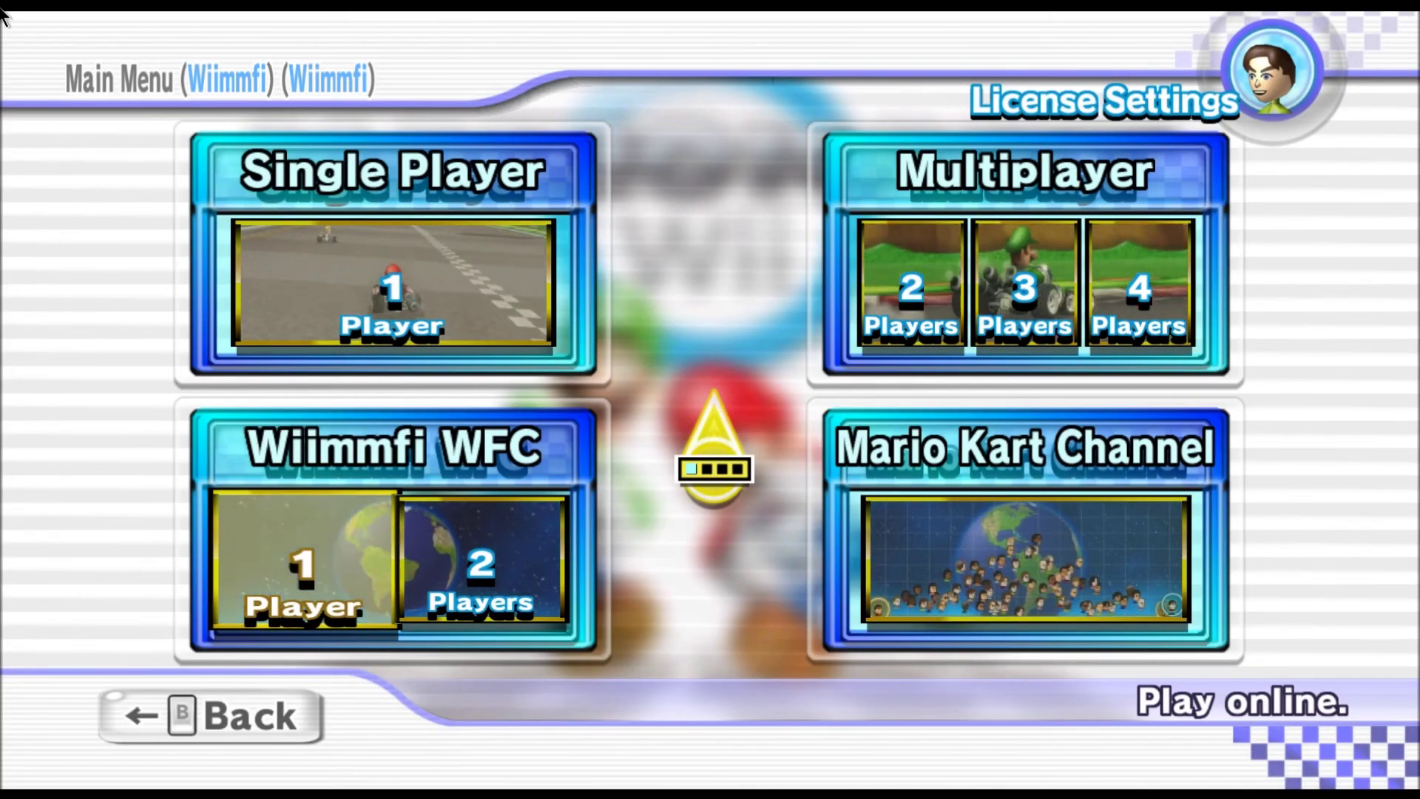
Stop the Mario Kart Wii emulation and close Dolphin.
key("Escape")
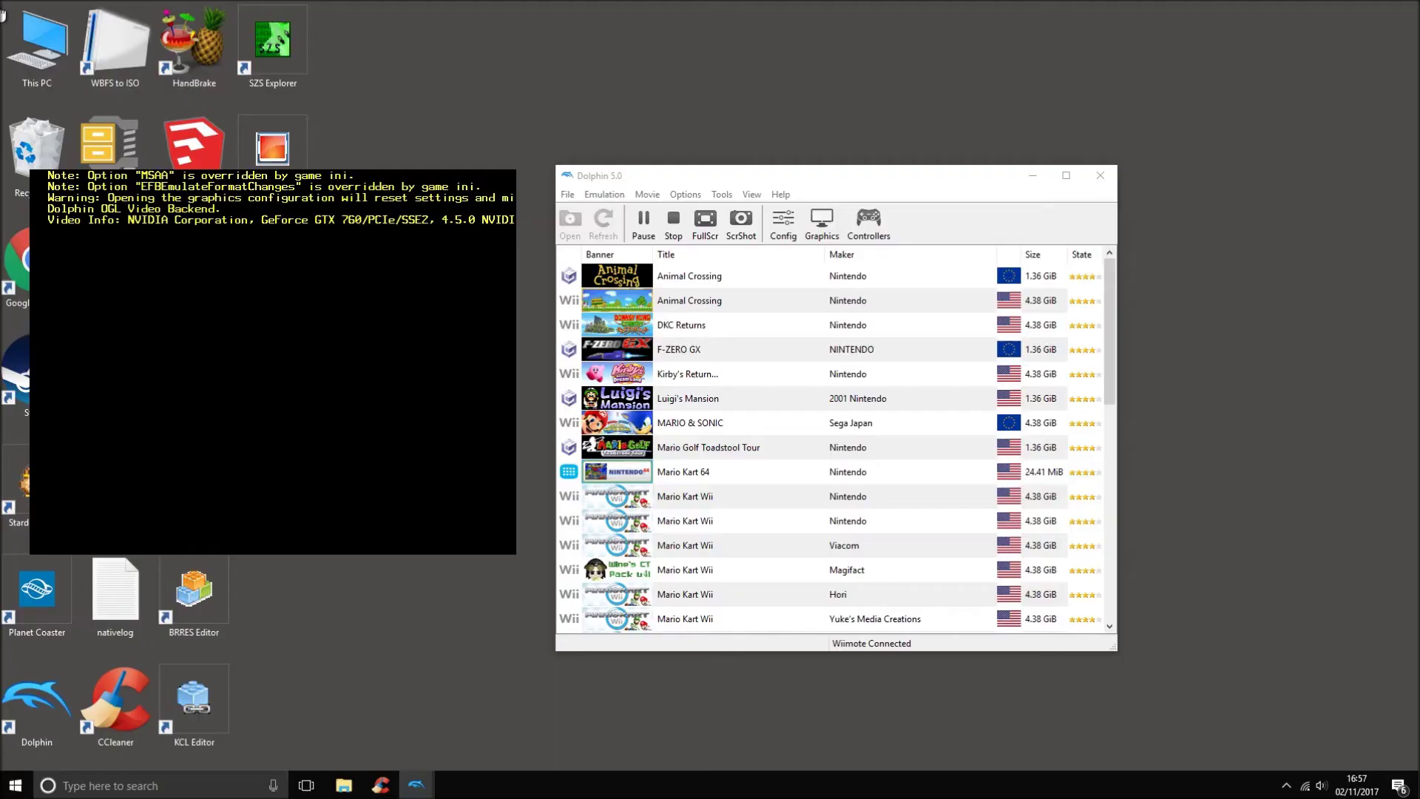
key("Return")
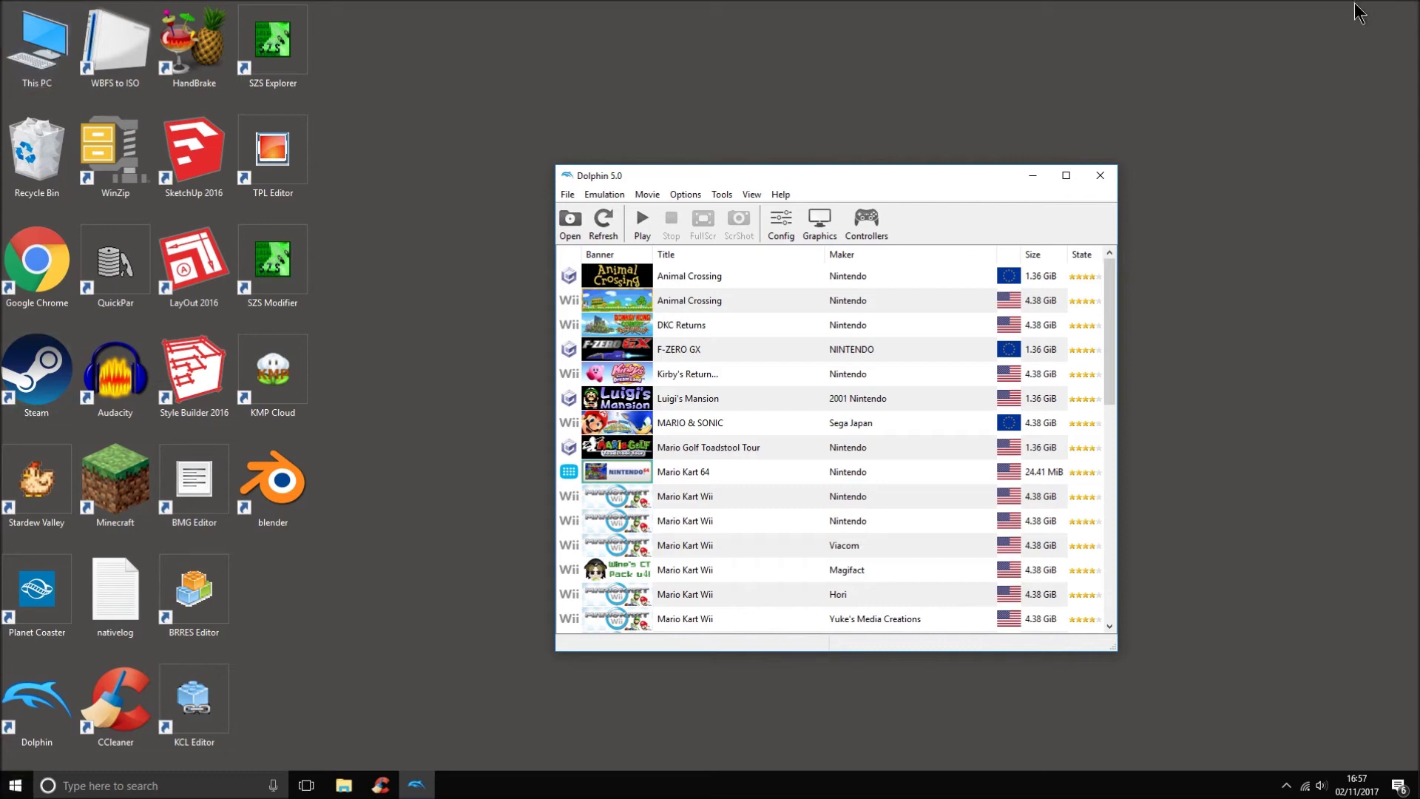
left_click(1100, 175)
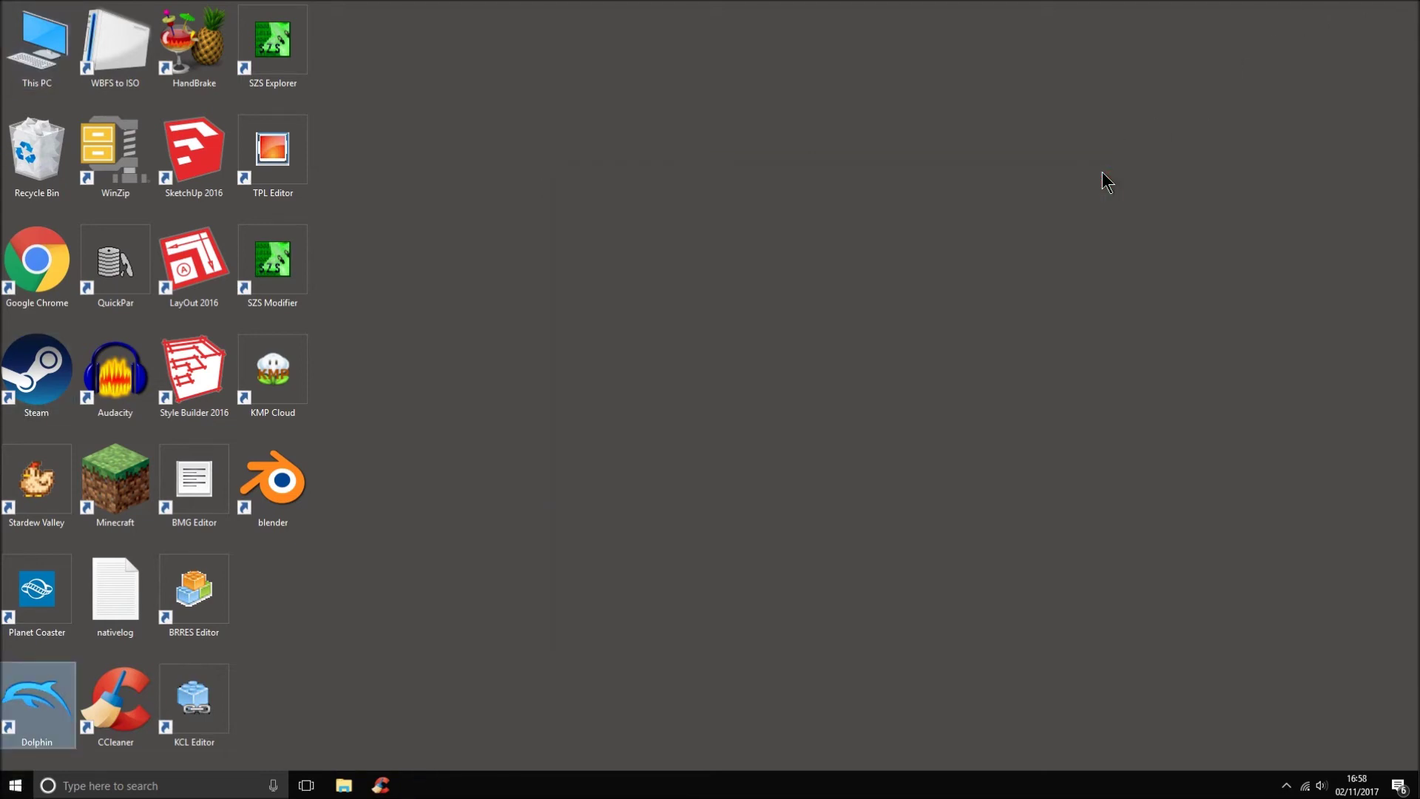